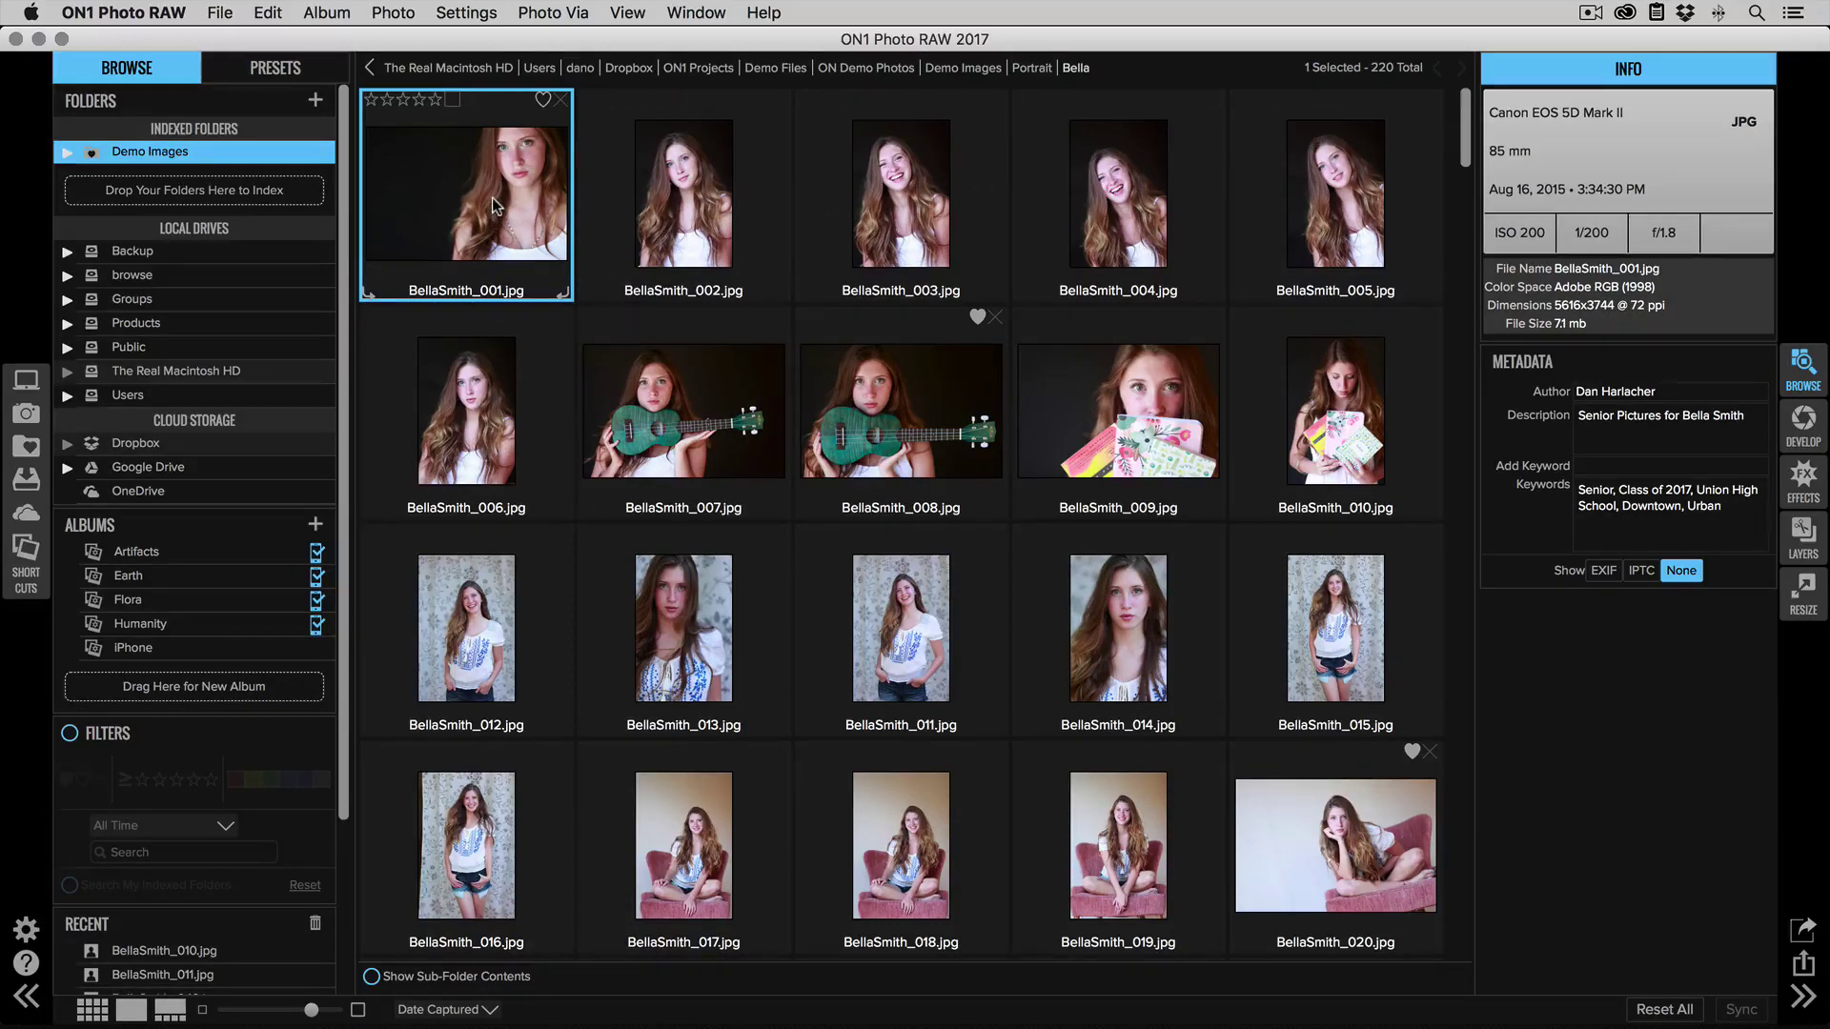
Open photo 001 in Develop, set Highlights to -7 and warm its Temperature to 8
{"action": "left_click", "coordinate": [1805, 426]}
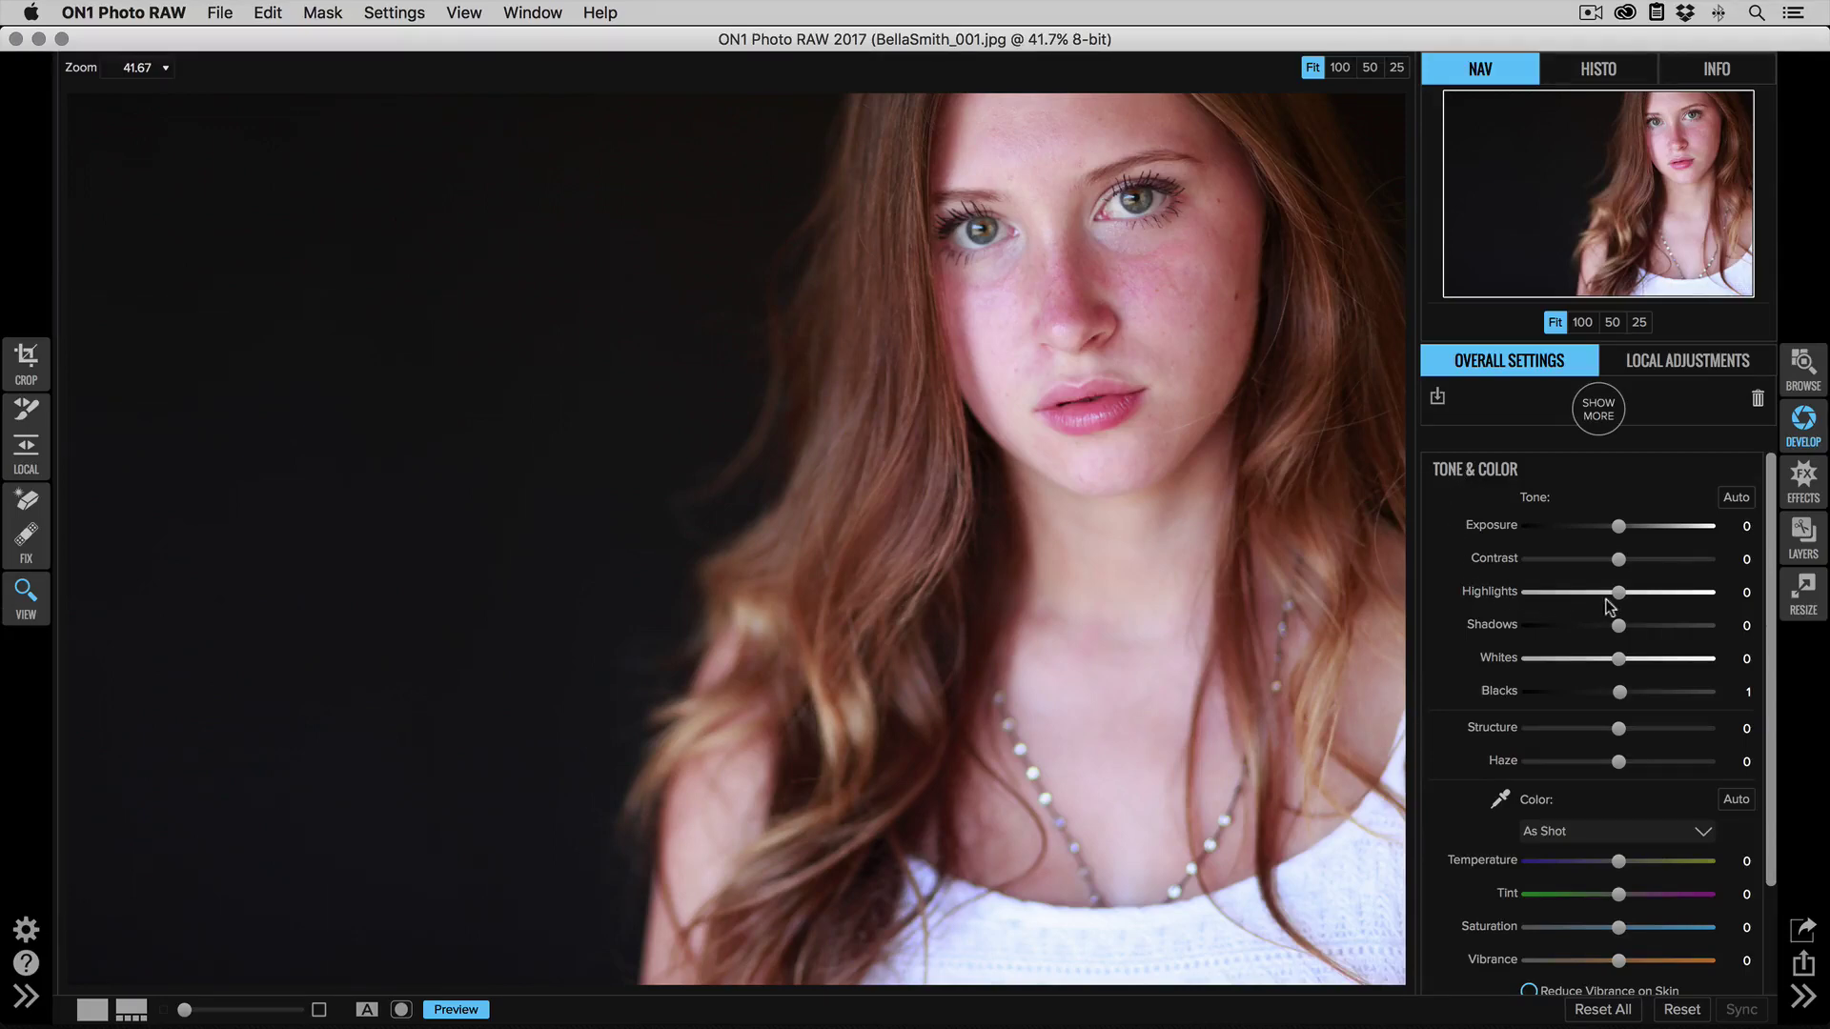
{"action": "left_click_drag", "start_coordinate": [1618, 592], "coordinate": [1606, 594]}
{"action": "scroll", "coordinate": [1496, 752], "scroll_direction": "down", "scroll_amount": 2}
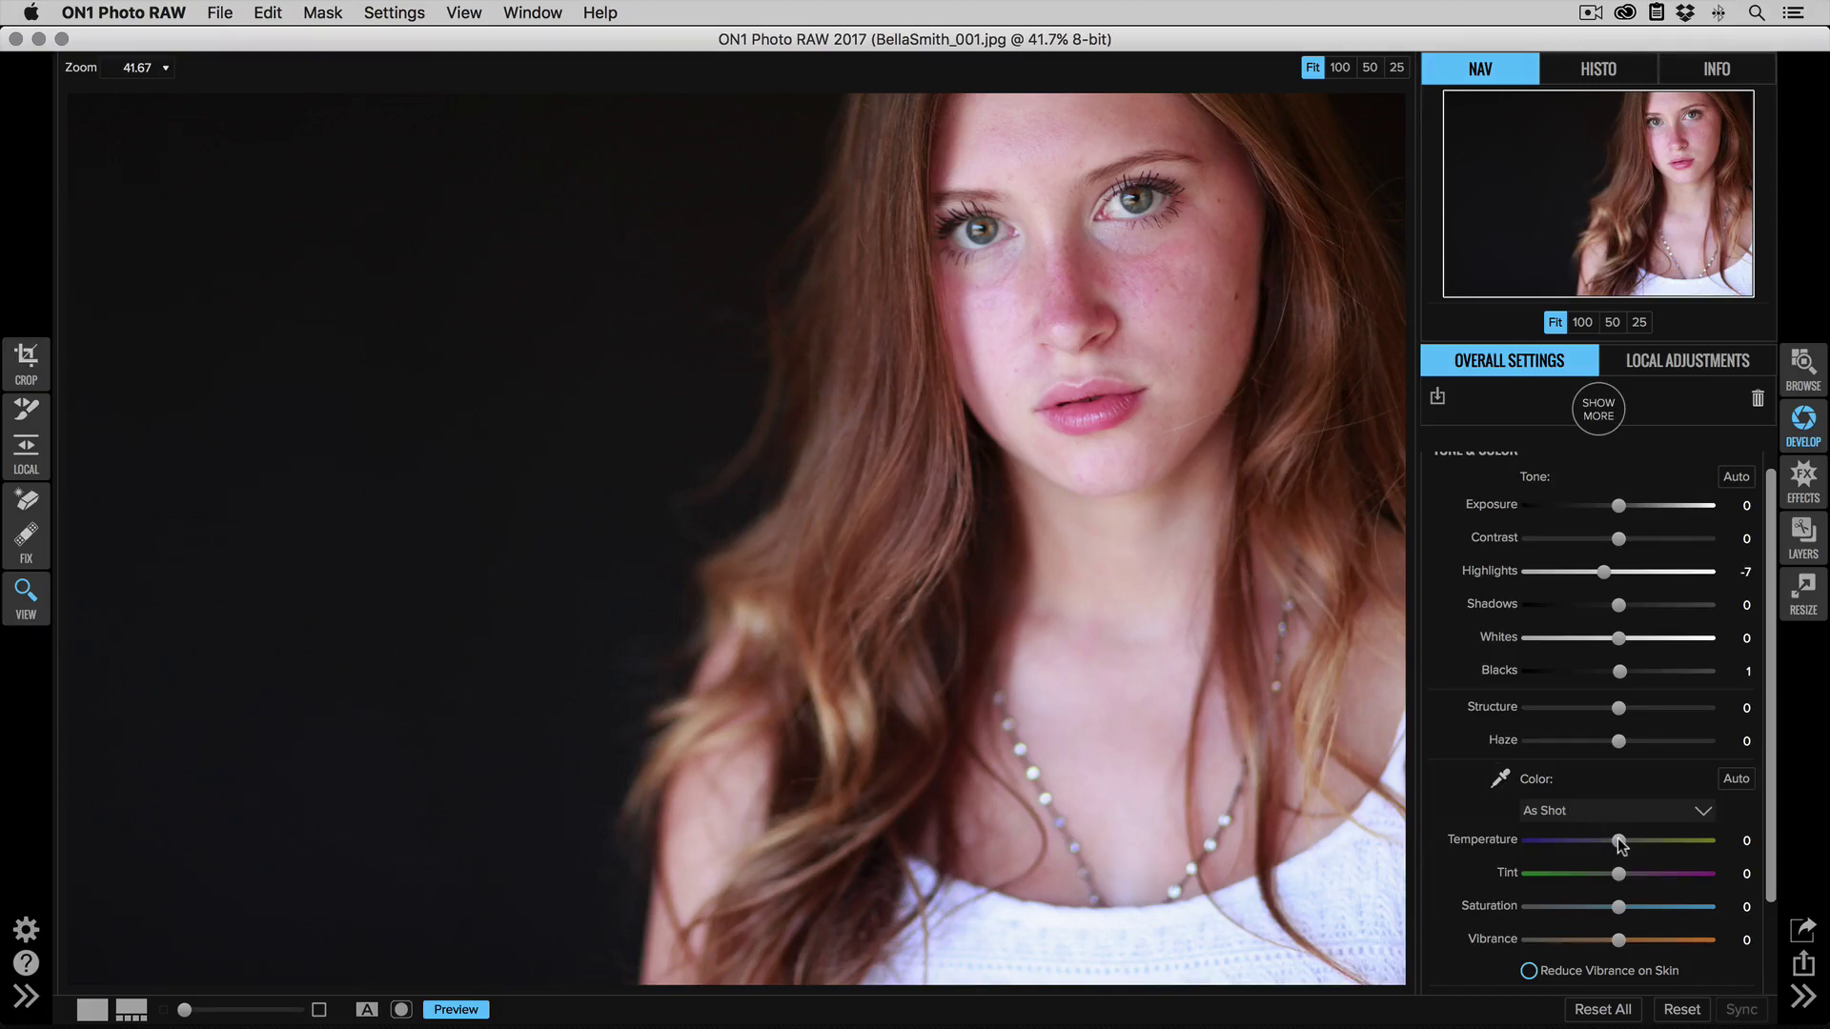
{"action": "left_click_drag", "start_coordinate": [1620, 844], "coordinate": [1632, 846]}
Add Skin Retouching with a sampled skin color, Range 215, Blemishes 33, Smoothing 4, Shine 24 and Evenness 18
{"action": "left_click", "coordinate": [1601, 408]}
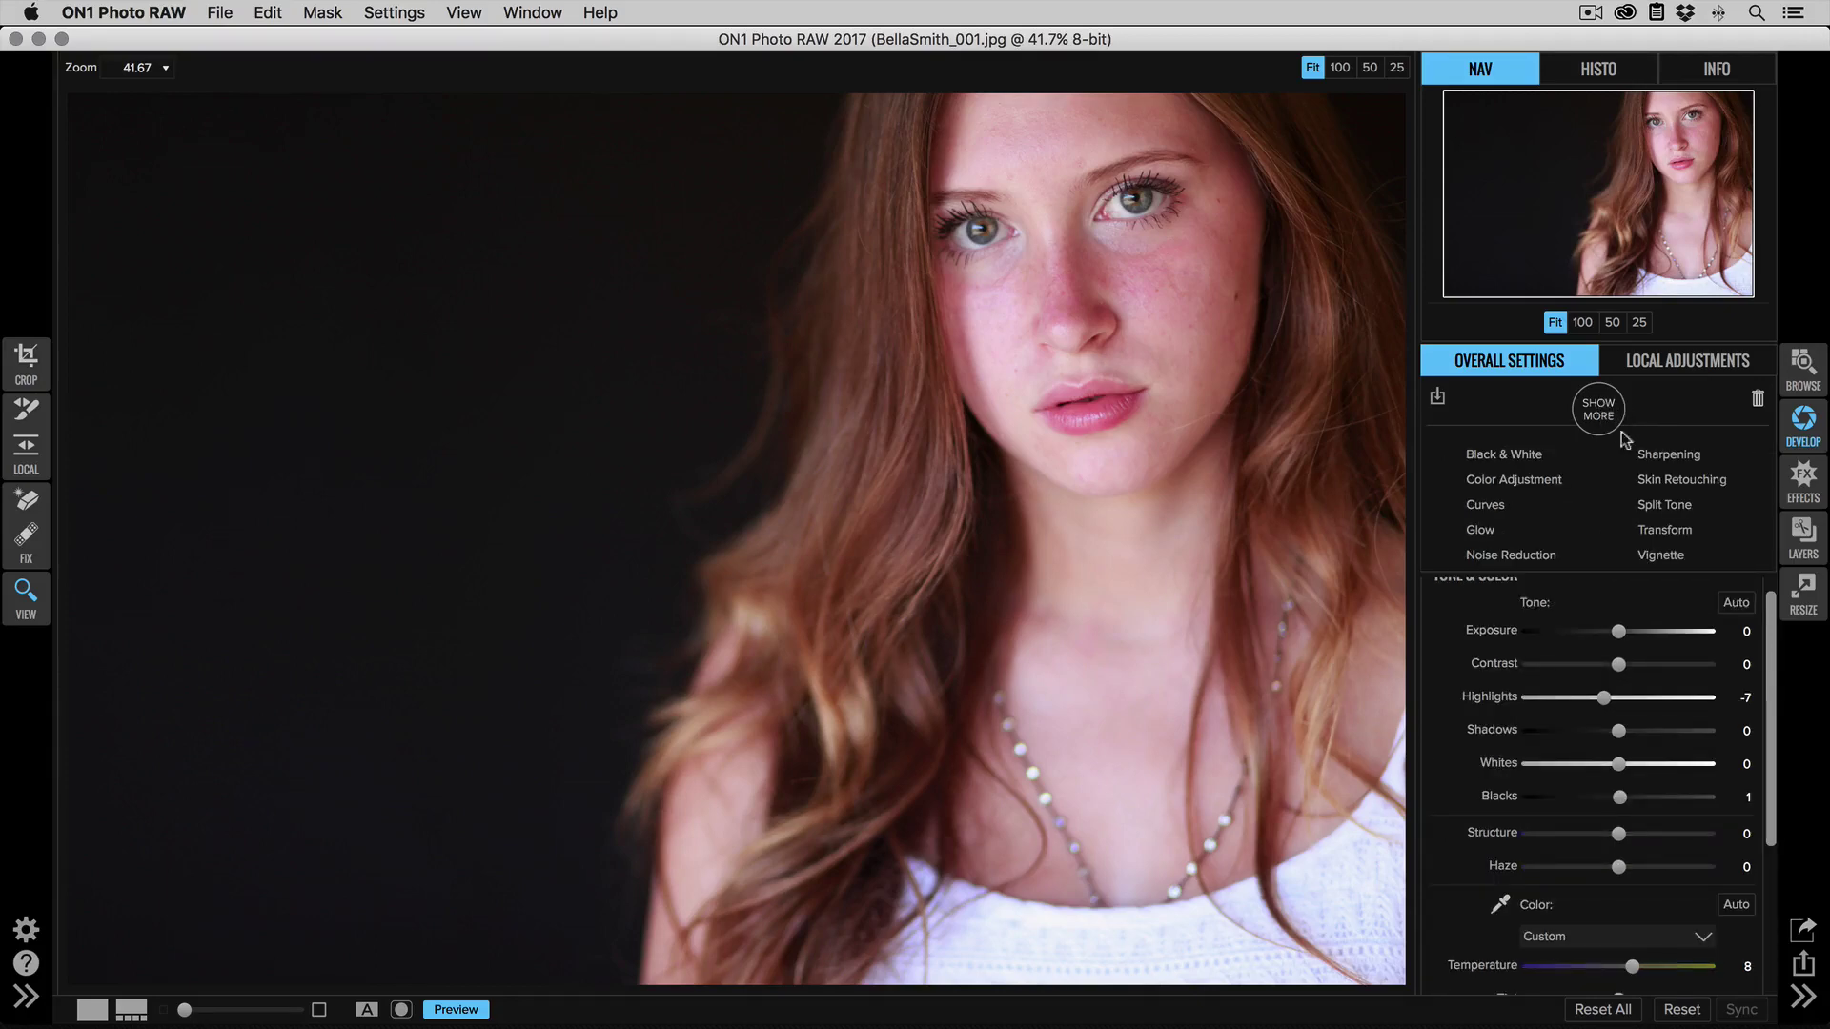
{"action": "left_click", "coordinate": [1676, 484]}
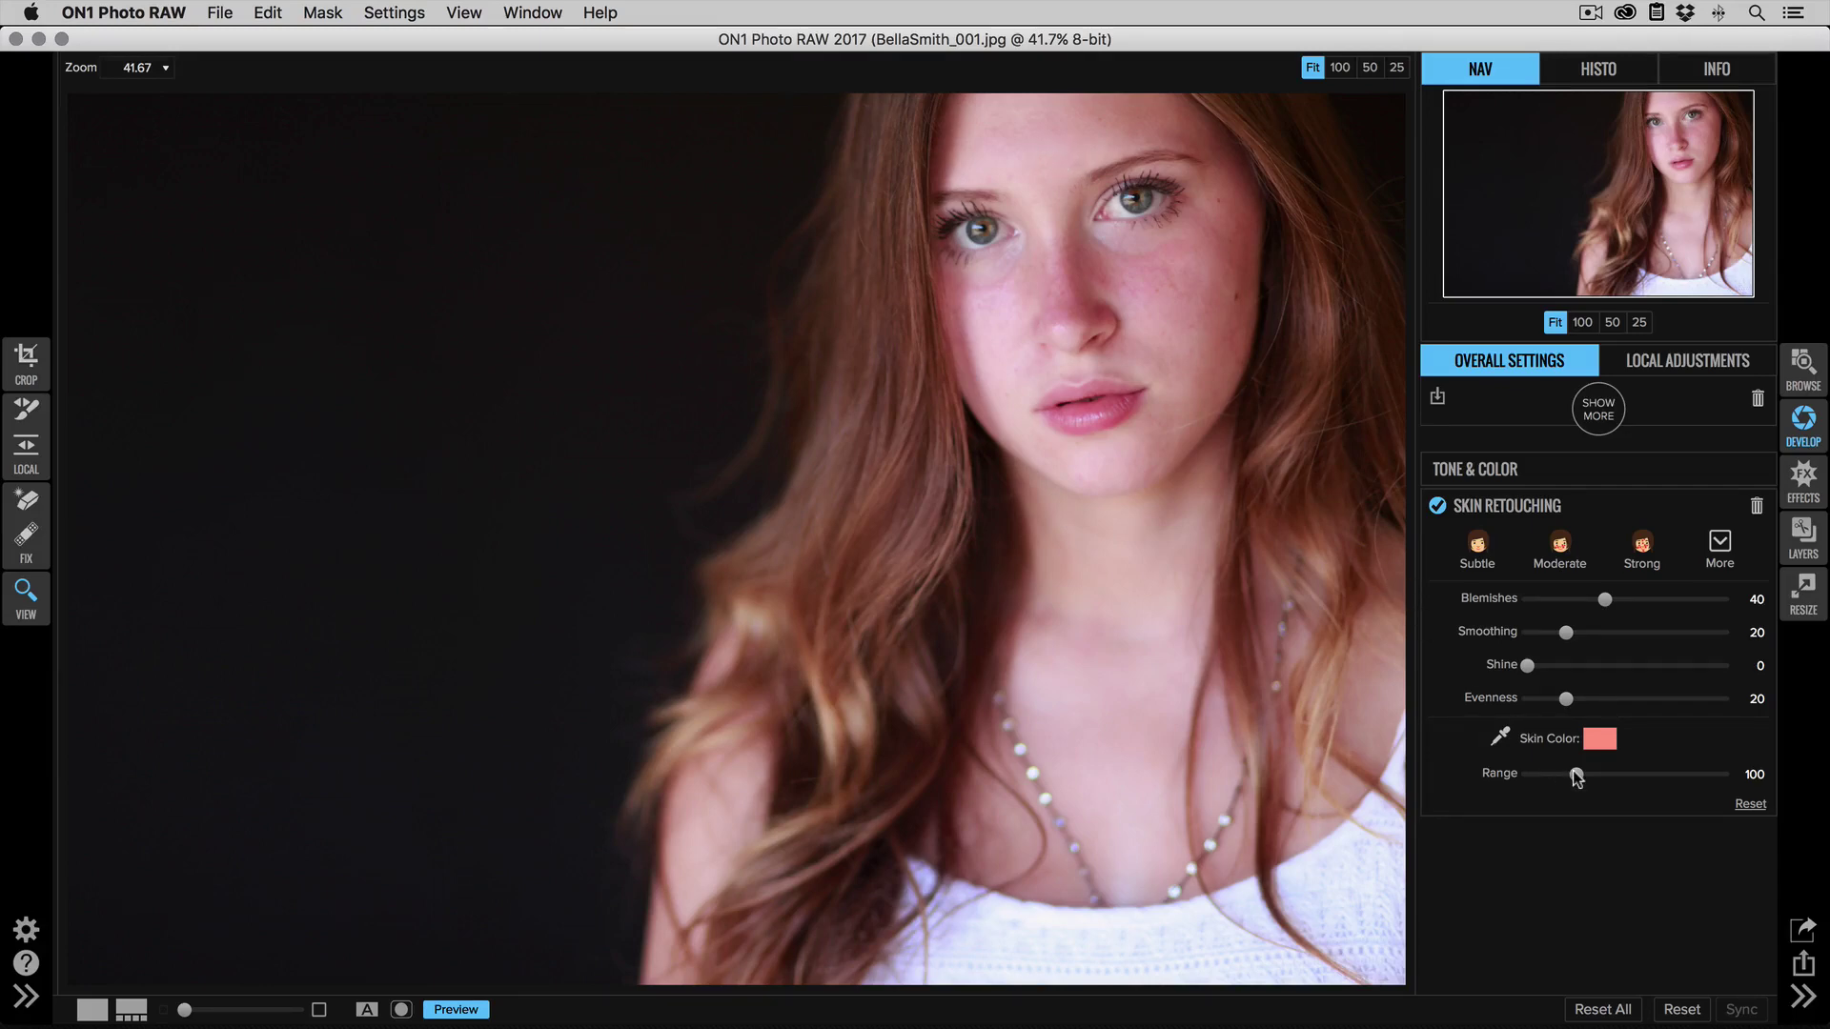
{"action": "left_click_drag", "start_coordinate": [1575, 773], "coordinate": [1630, 772]}
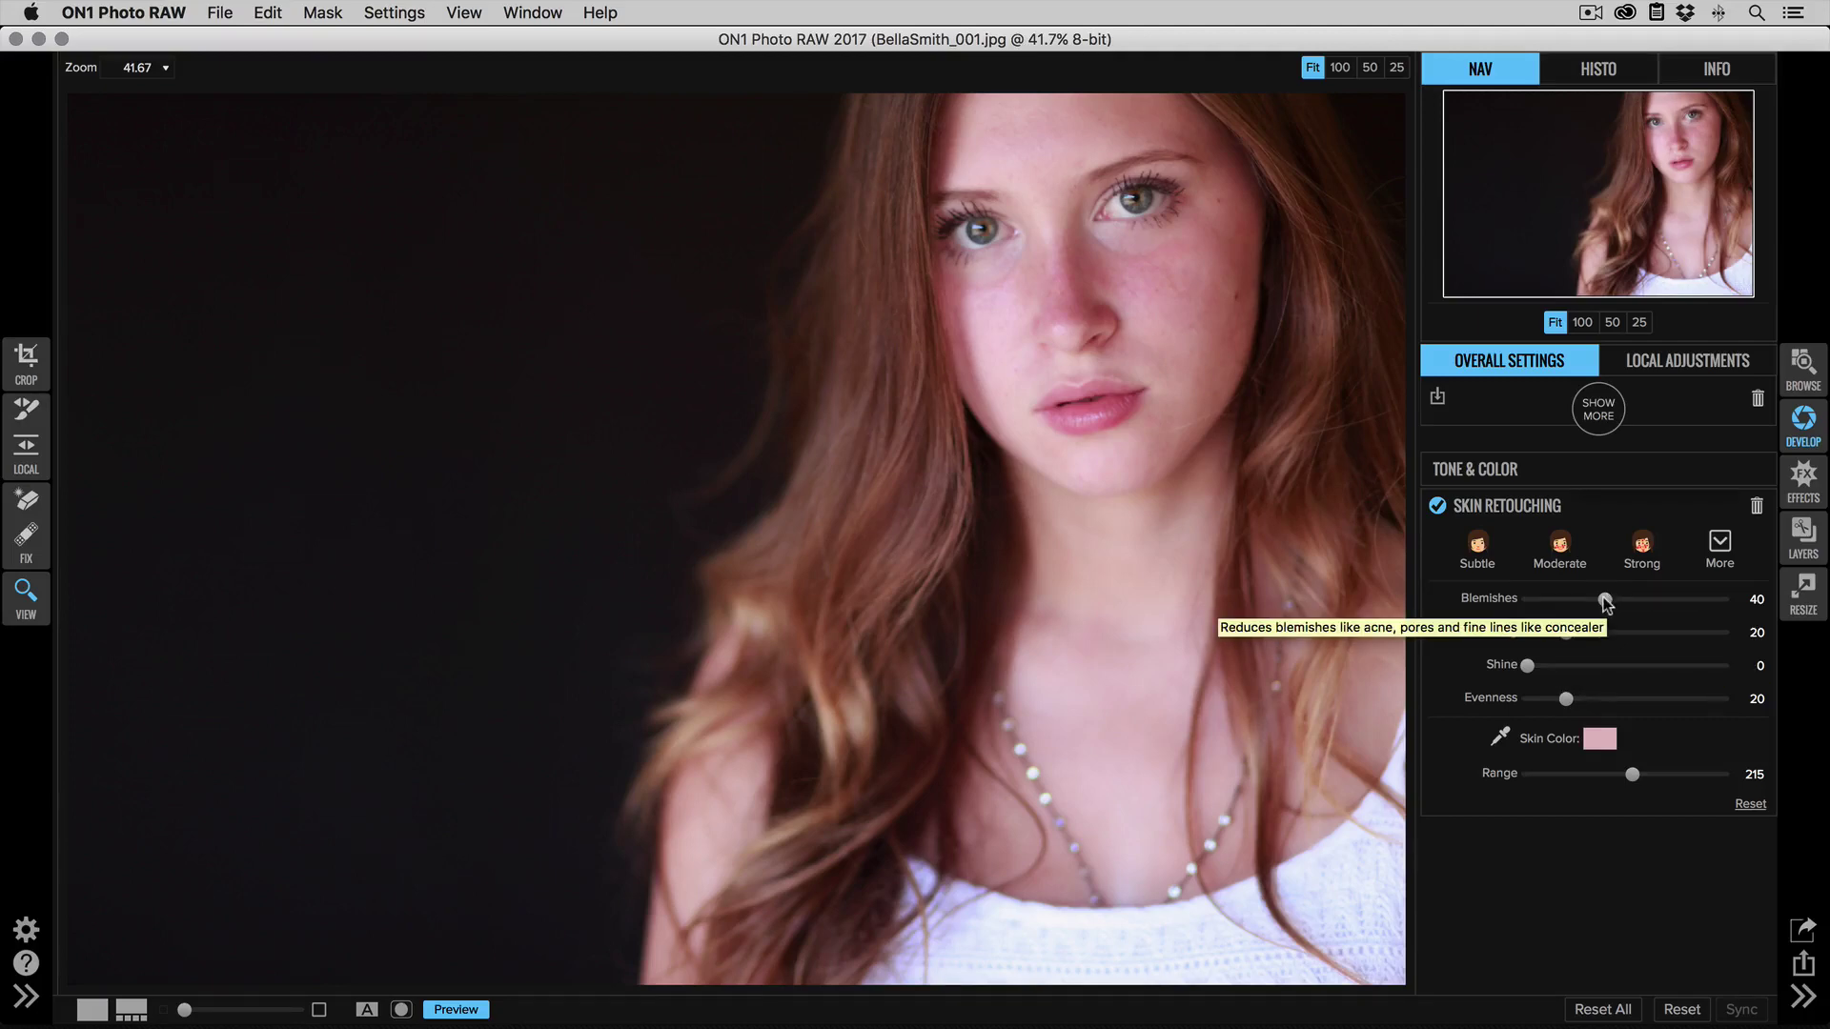
{"action": "left_click_drag", "start_coordinate": [1605, 602], "coordinate": [1523, 633]}
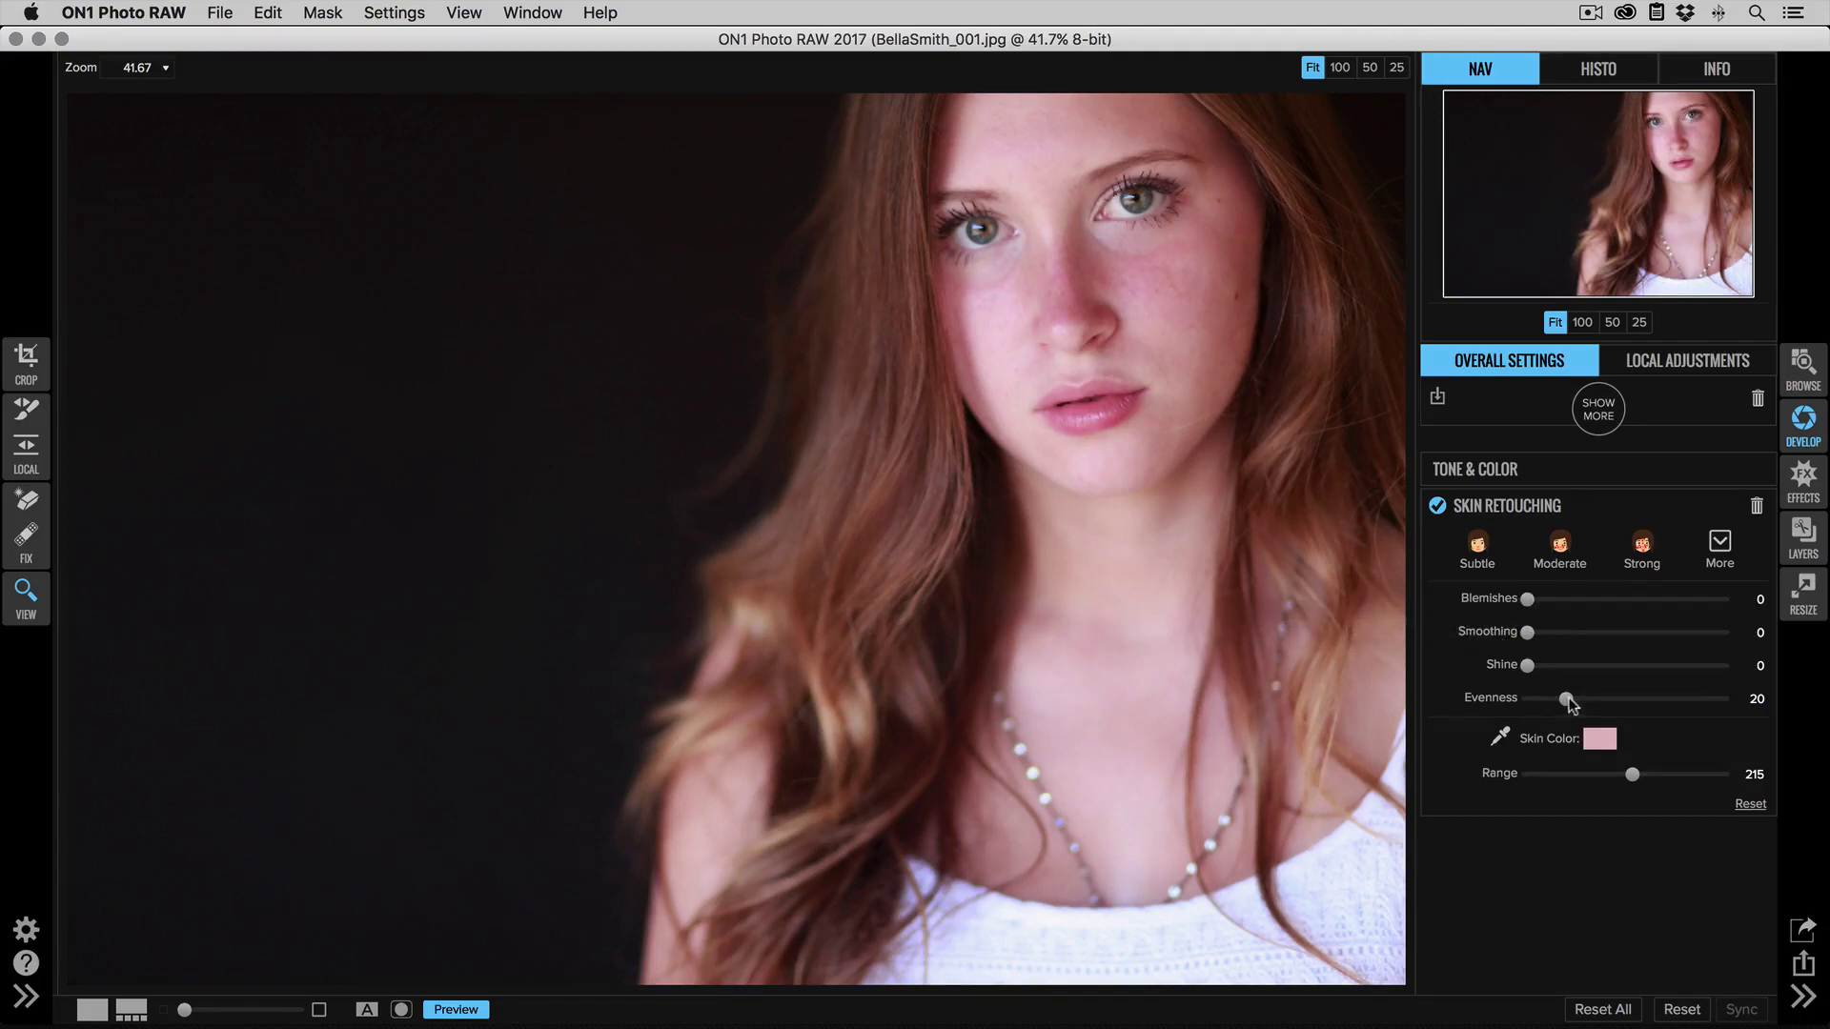
{"action": "left_click_drag", "start_coordinate": [1569, 705], "coordinate": [1409, 706]}
{"action": "left_click_drag", "start_coordinate": [1528, 601], "coordinate": [1561, 702]}
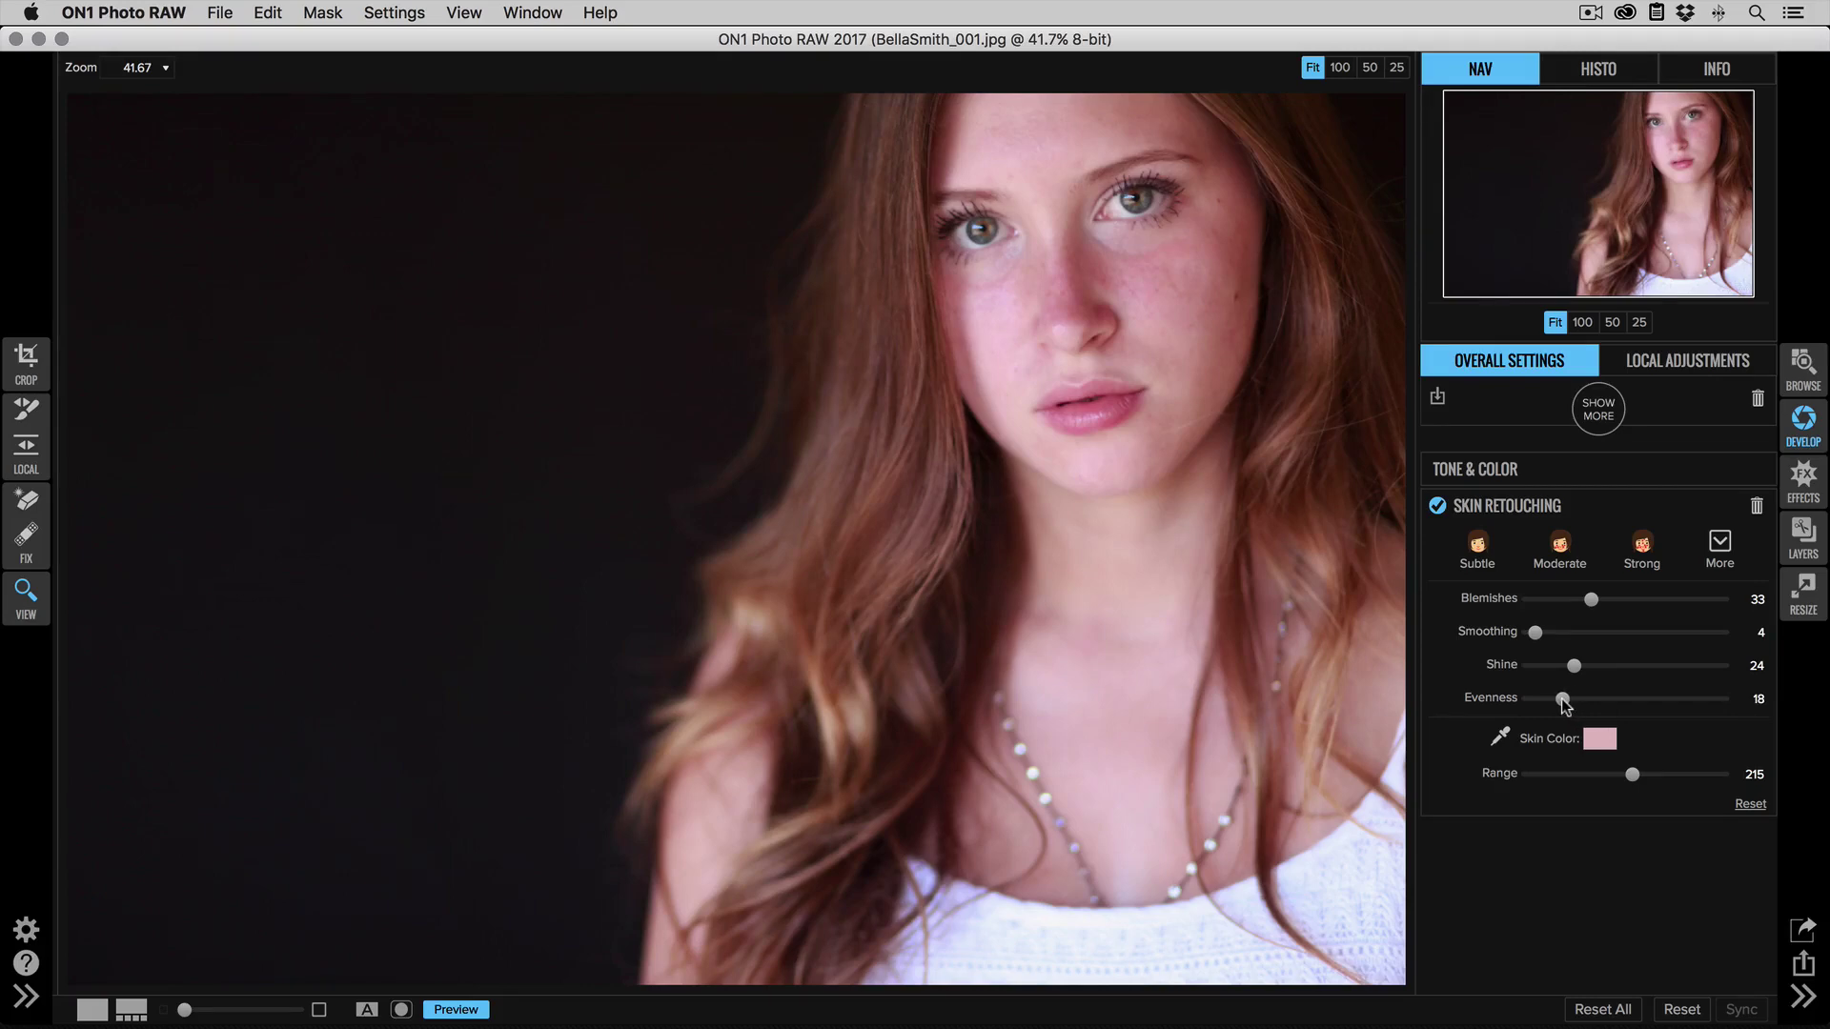
Set Structure to 9 and sync photo 001's settings to photos 002 through 008 in the filmstrip
{"action": "left_click", "coordinate": [1492, 468]}
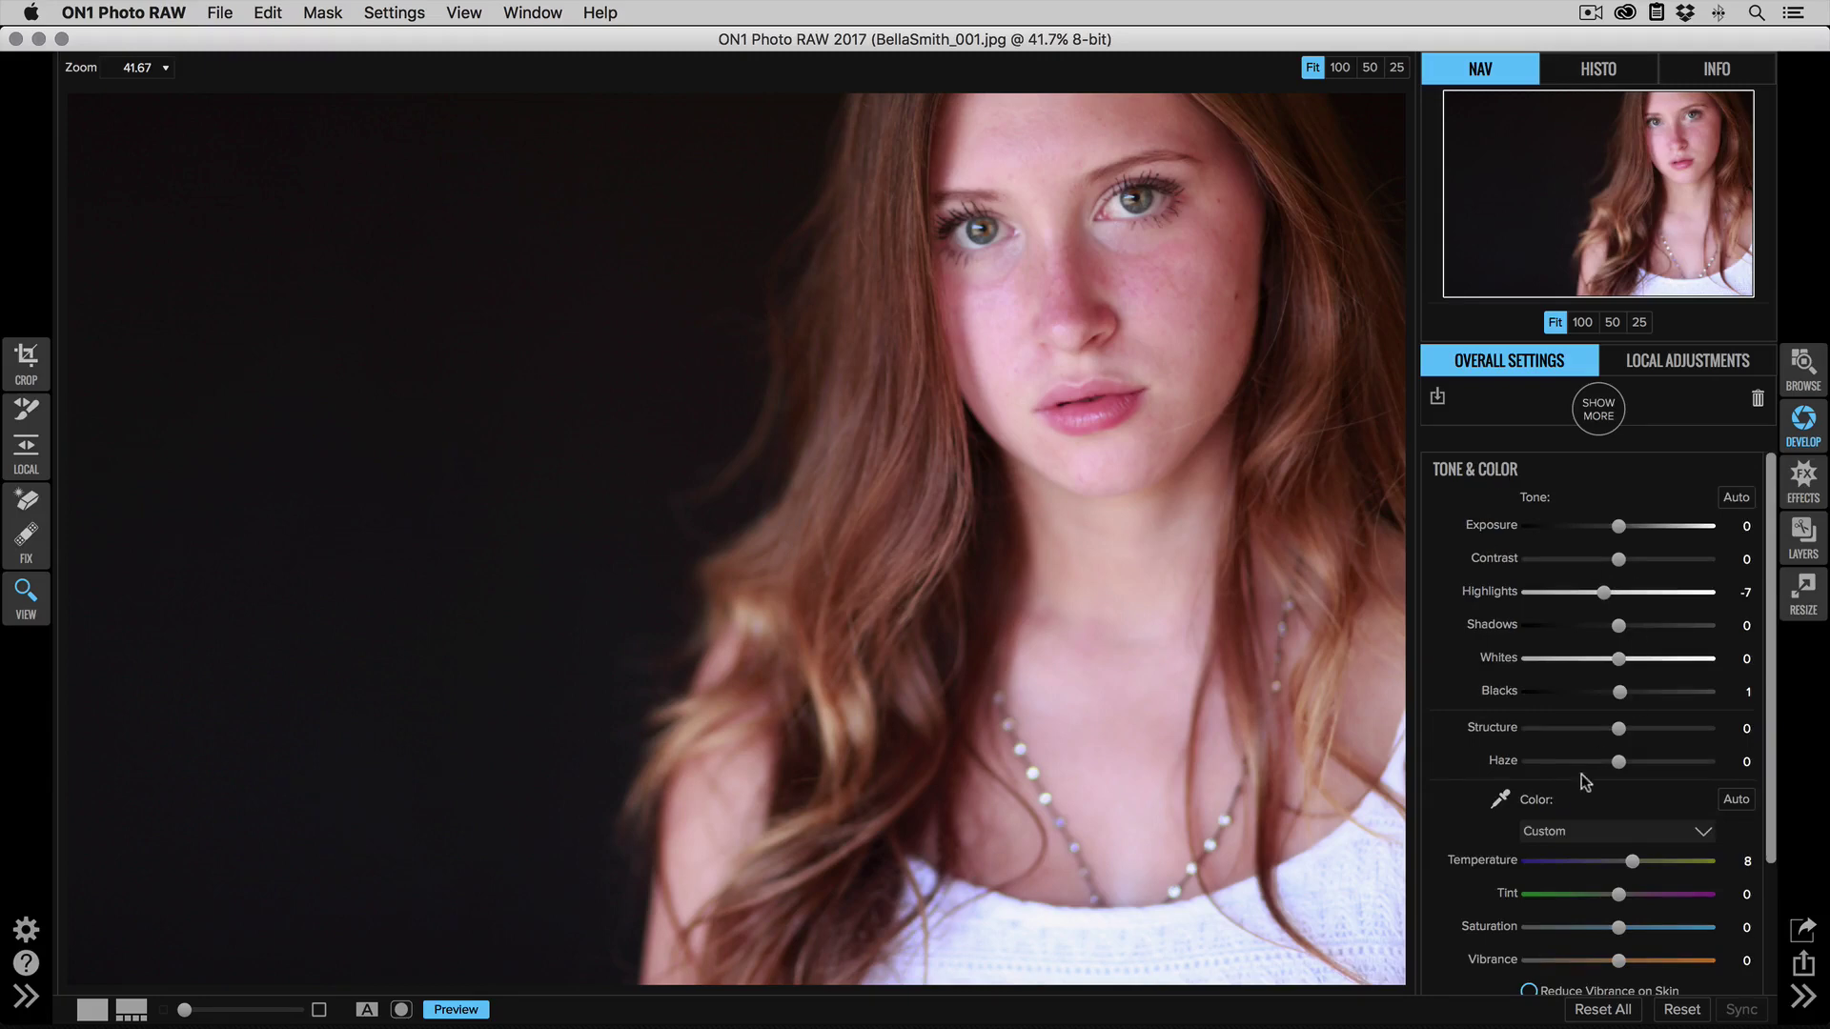
{"action": "mouse_move", "coordinate": [1617, 730]}
{"action": "left_mouse_down"}
{"action": "mouse_move", "coordinate": [1659, 732]}
{"action": "mouse_move", "coordinate": [1637, 732]}
{"action": "left_mouse_up"}
{"action": "left_click", "coordinate": [129, 1008]}
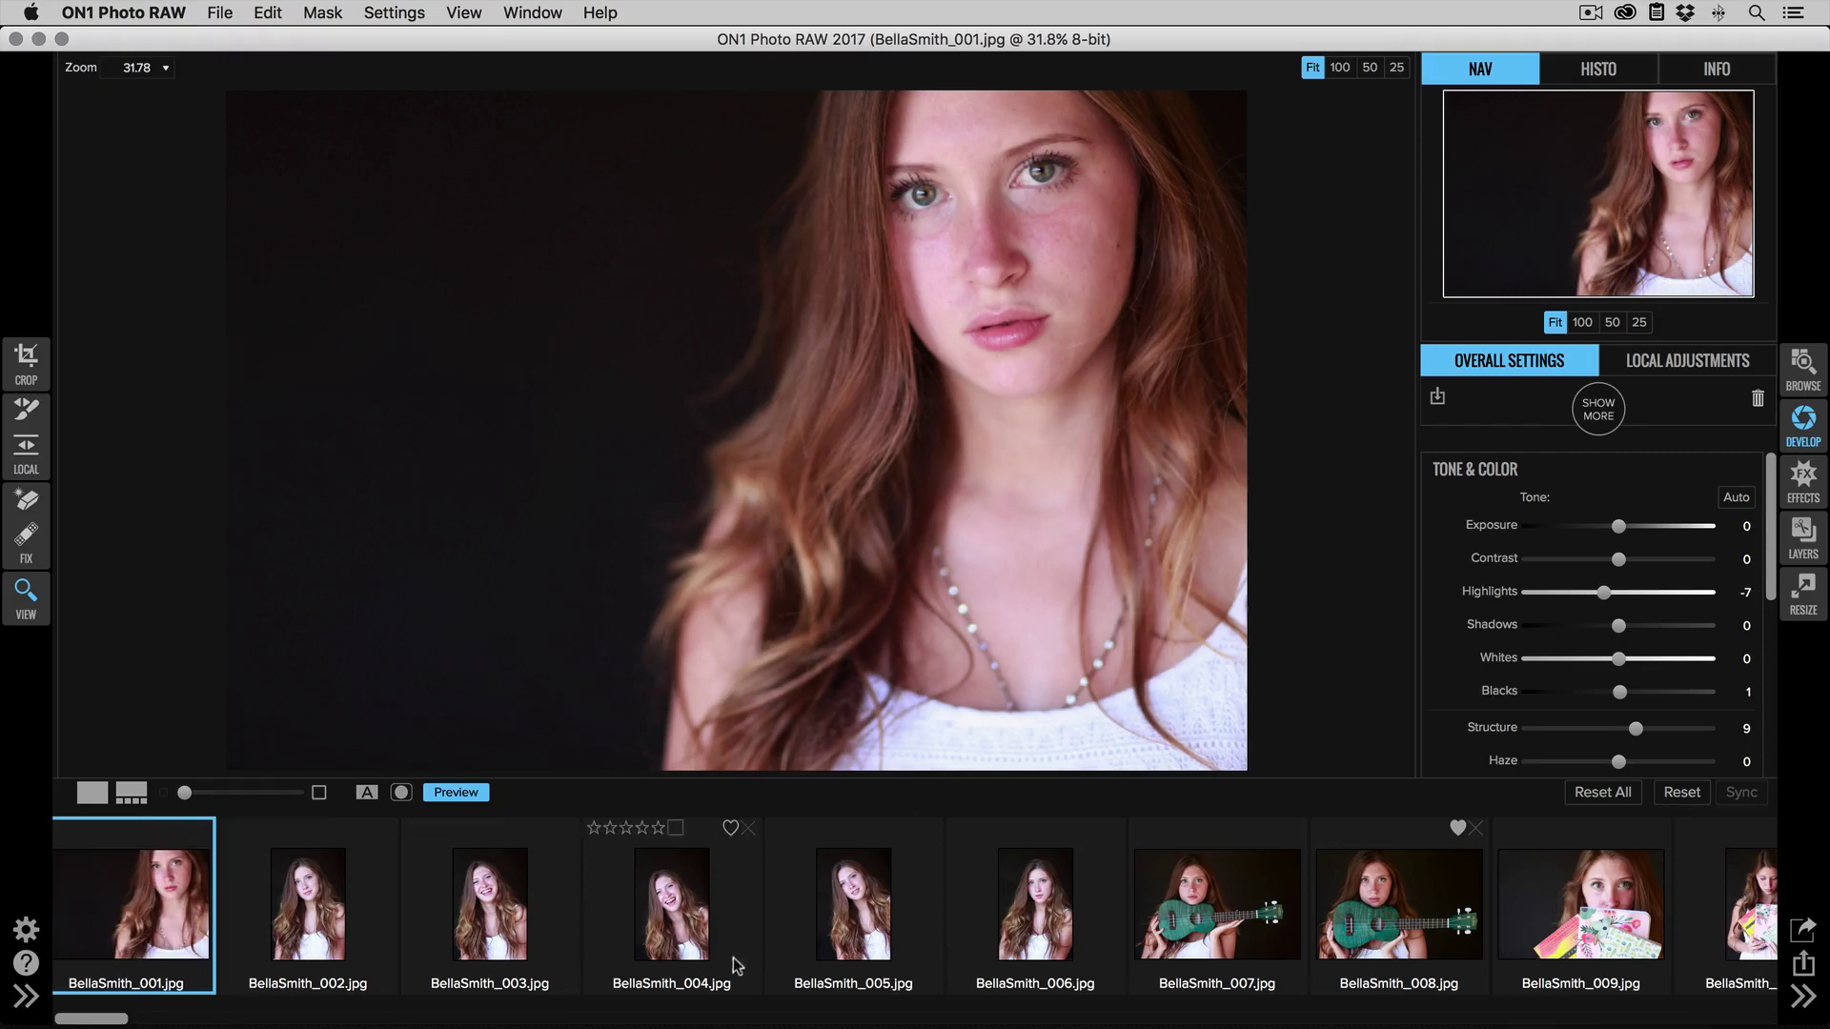
{"action": "left_click", "coordinate": [1353, 917], "text": "shift"}
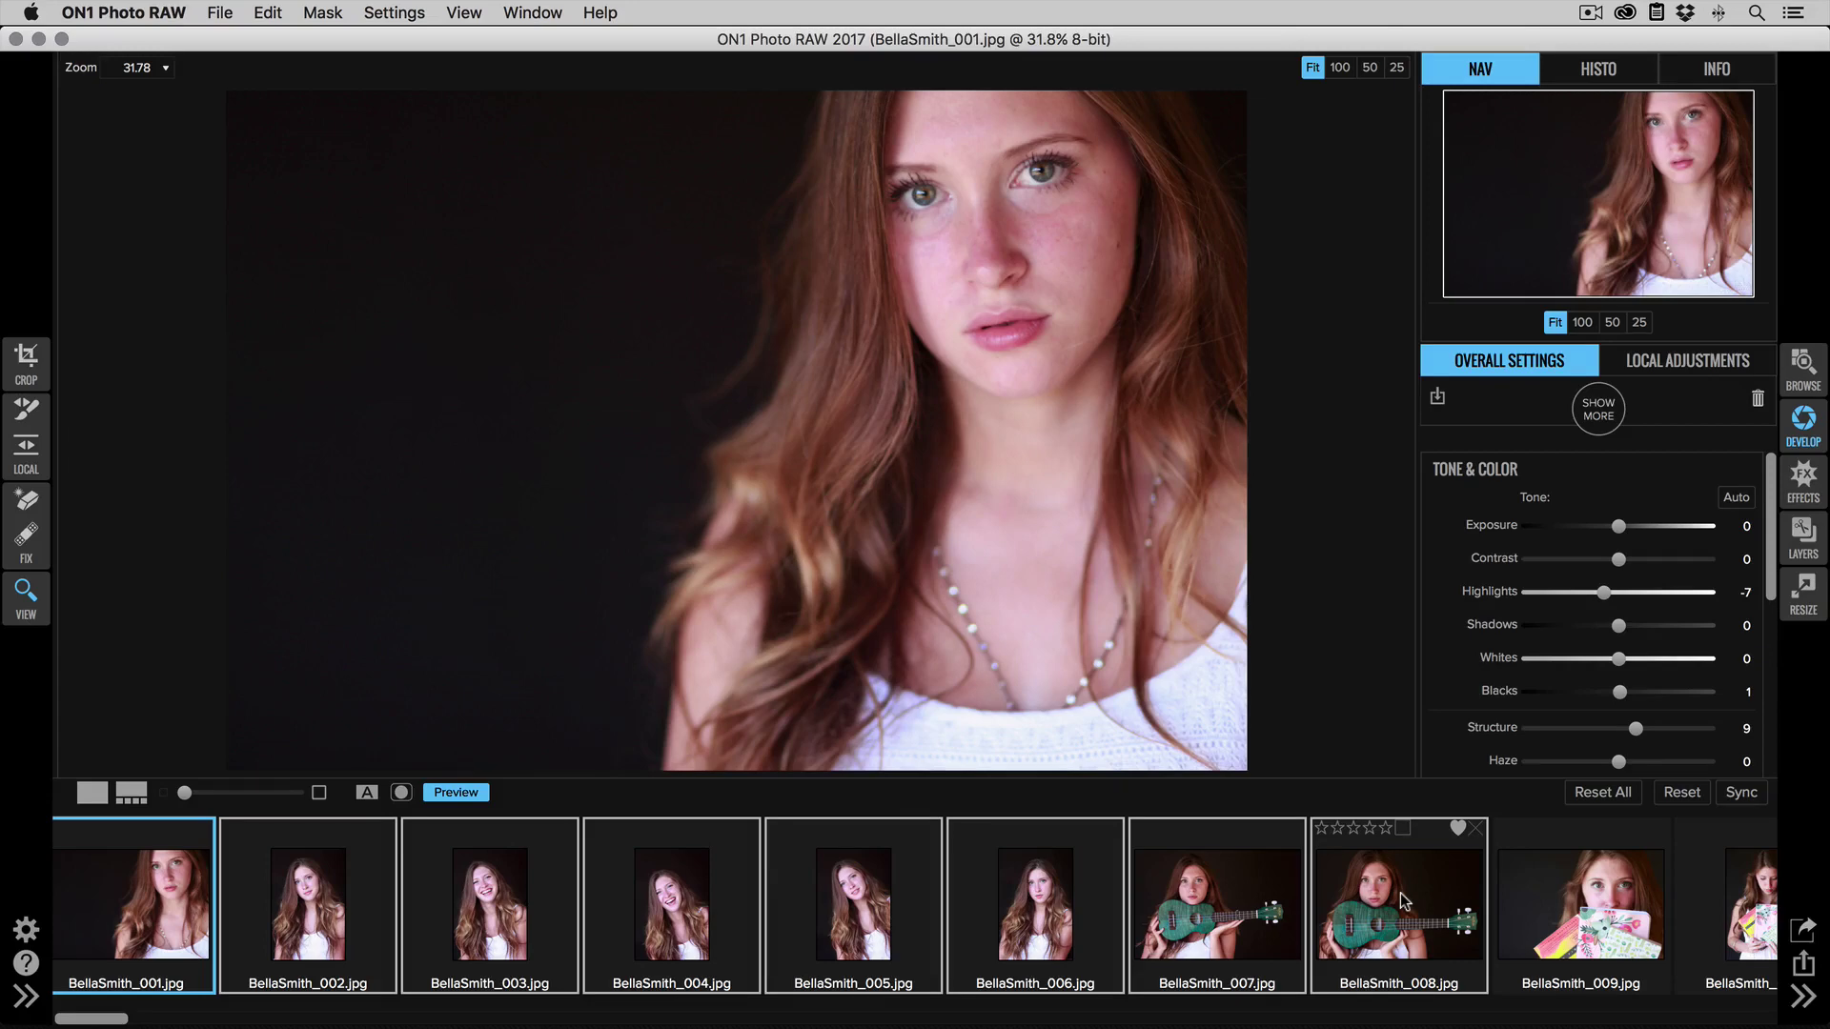
Open photo 012, view the face at 50% zoom, and set Temperature to 12 and Highlights to -11
{"action": "scroll", "coordinate": [1399, 894], "scroll_direction": "right", "scroll_amount": 3}
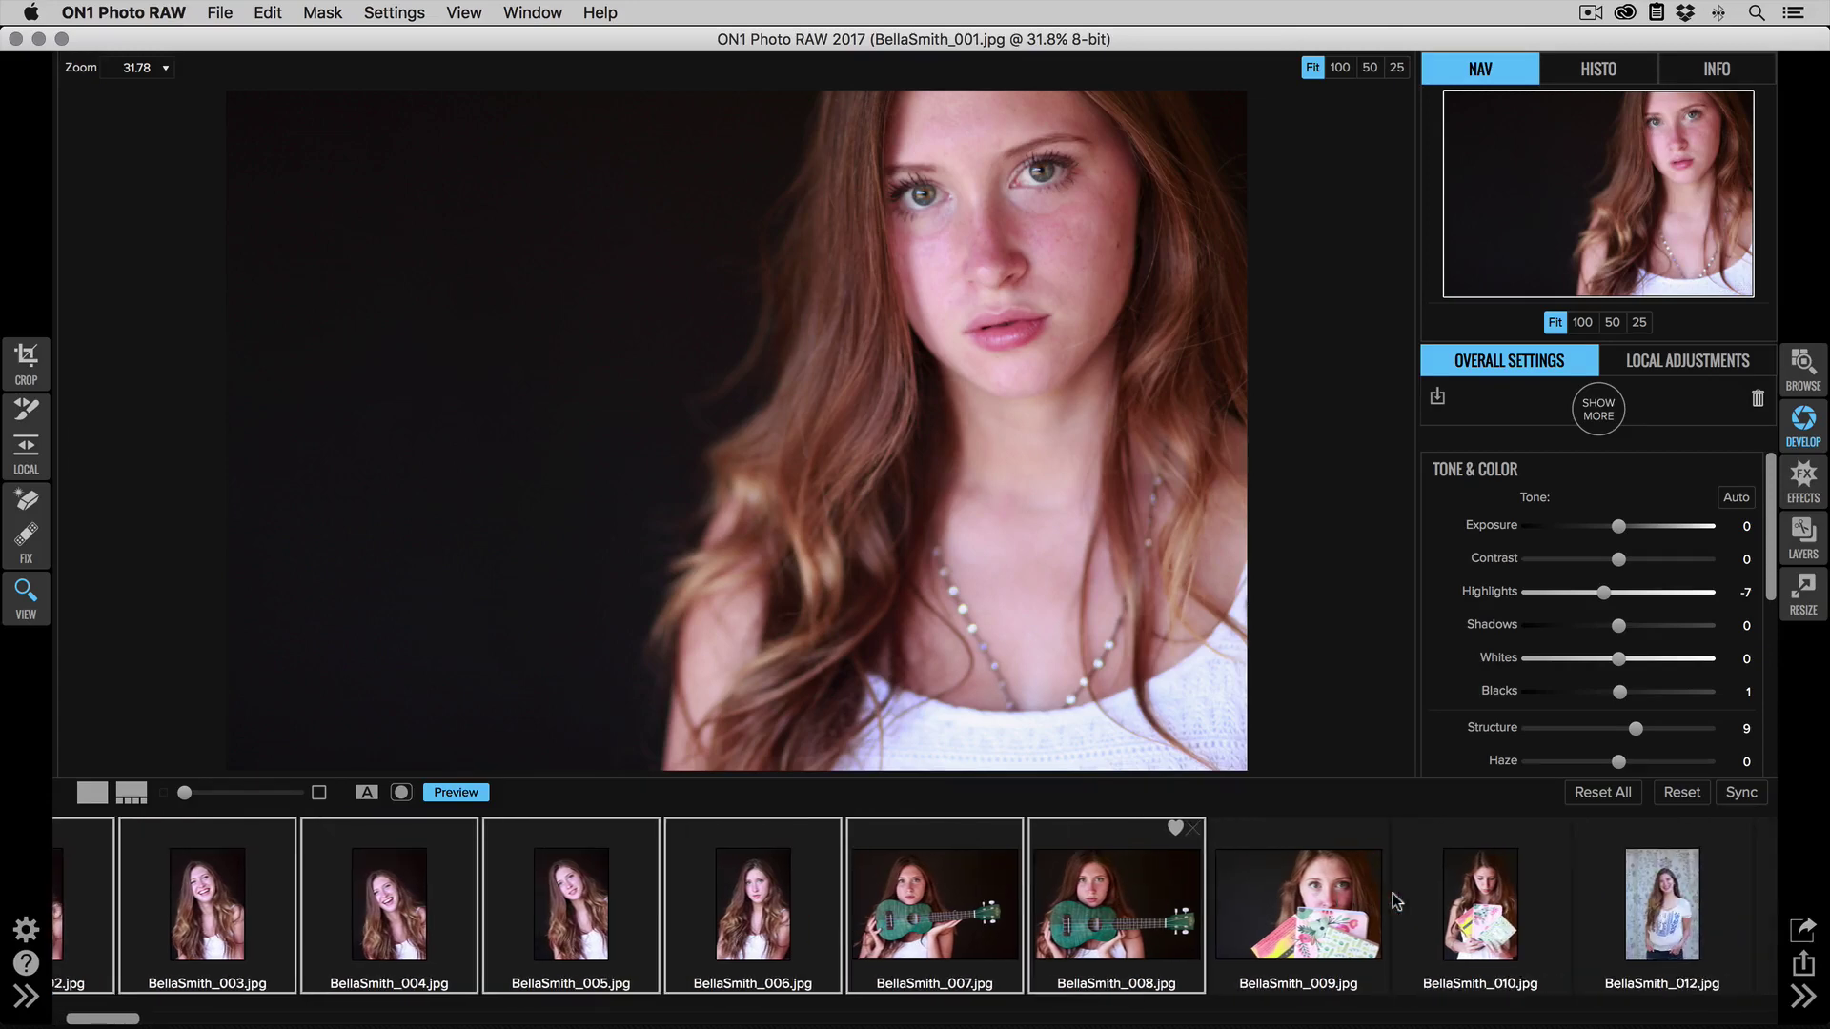
{"action": "scroll", "coordinate": [1396, 900], "scroll_direction": "right", "scroll_amount": 10}
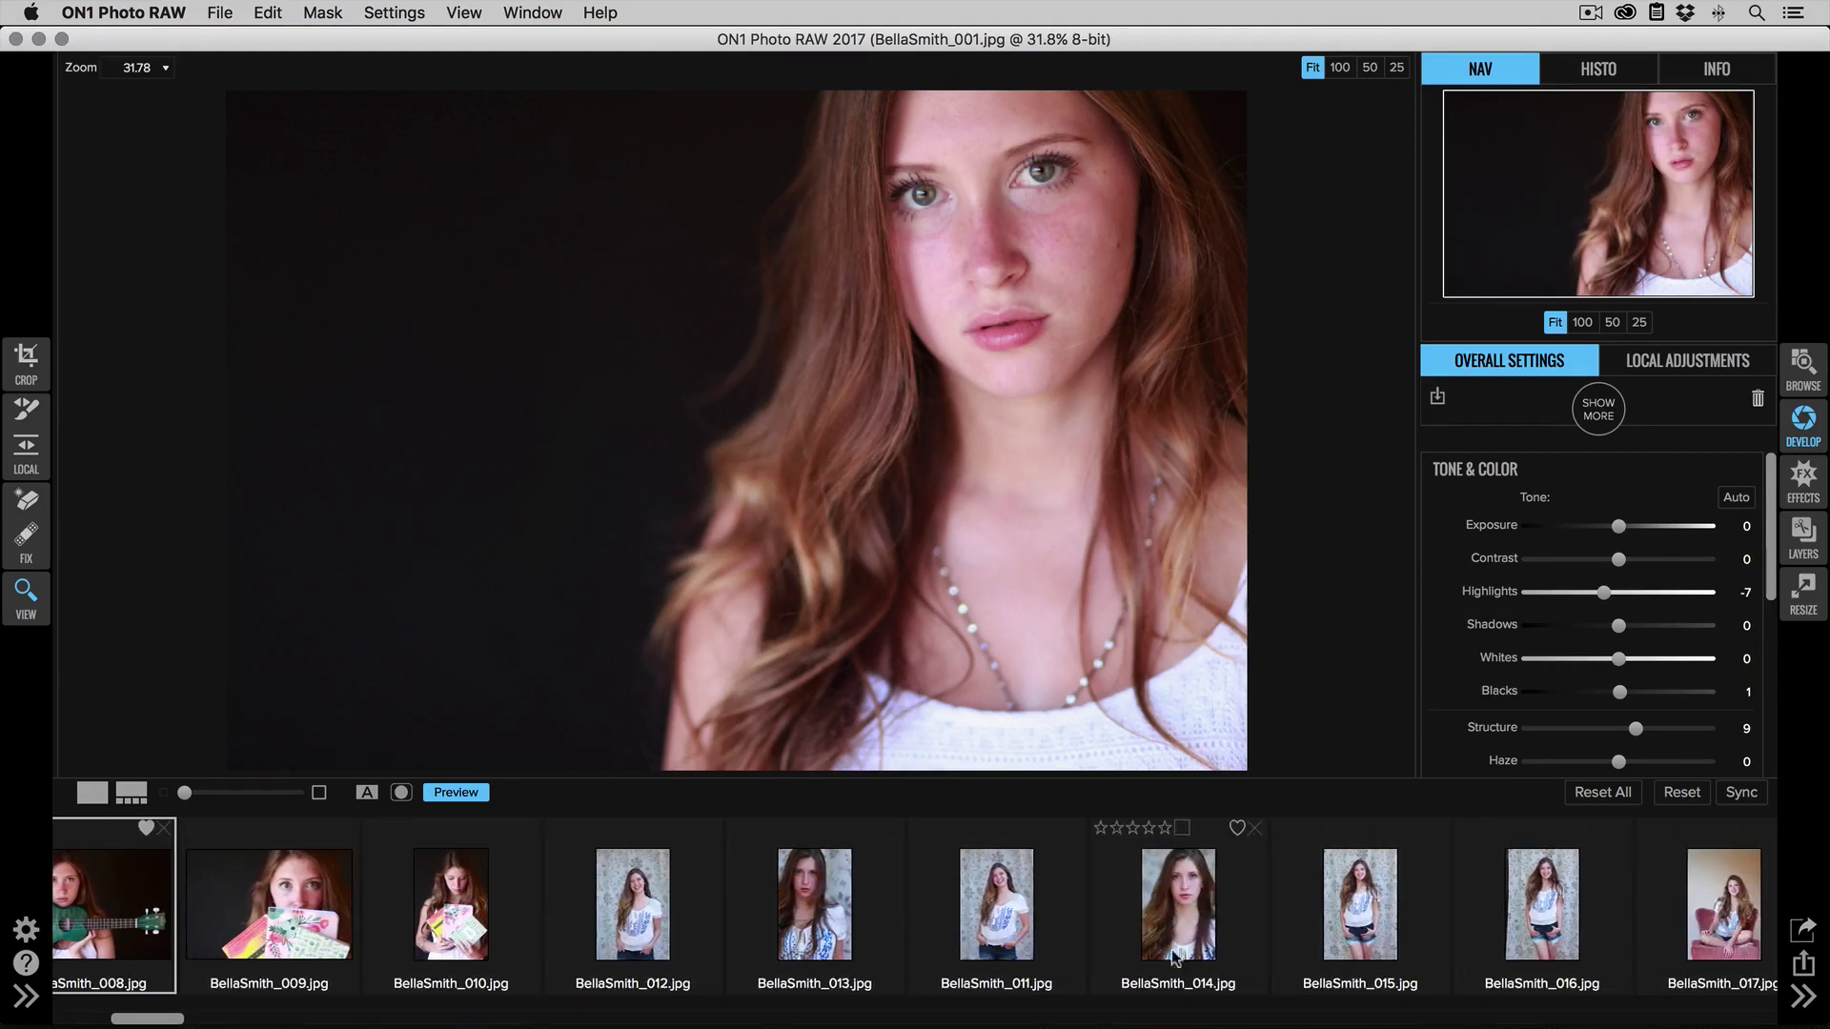
{"action": "left_click", "coordinate": [656, 922]}
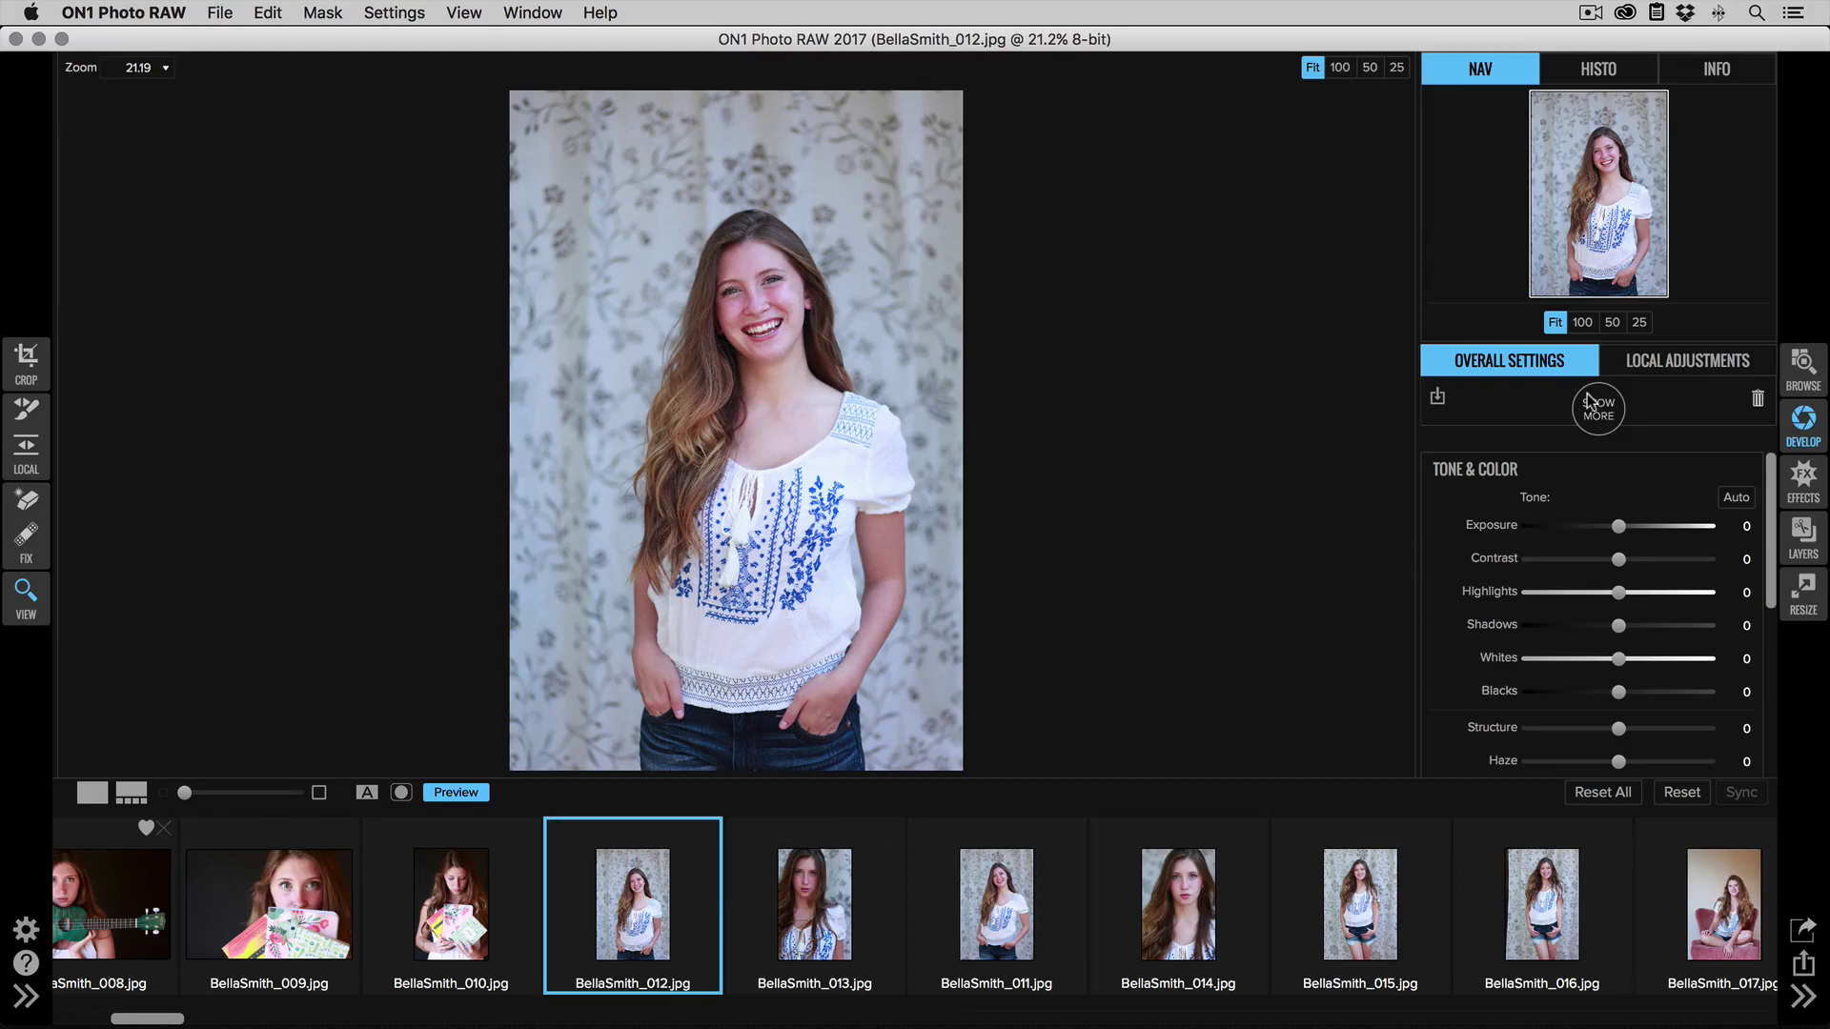
{"action": "key", "text": "super+equal"}
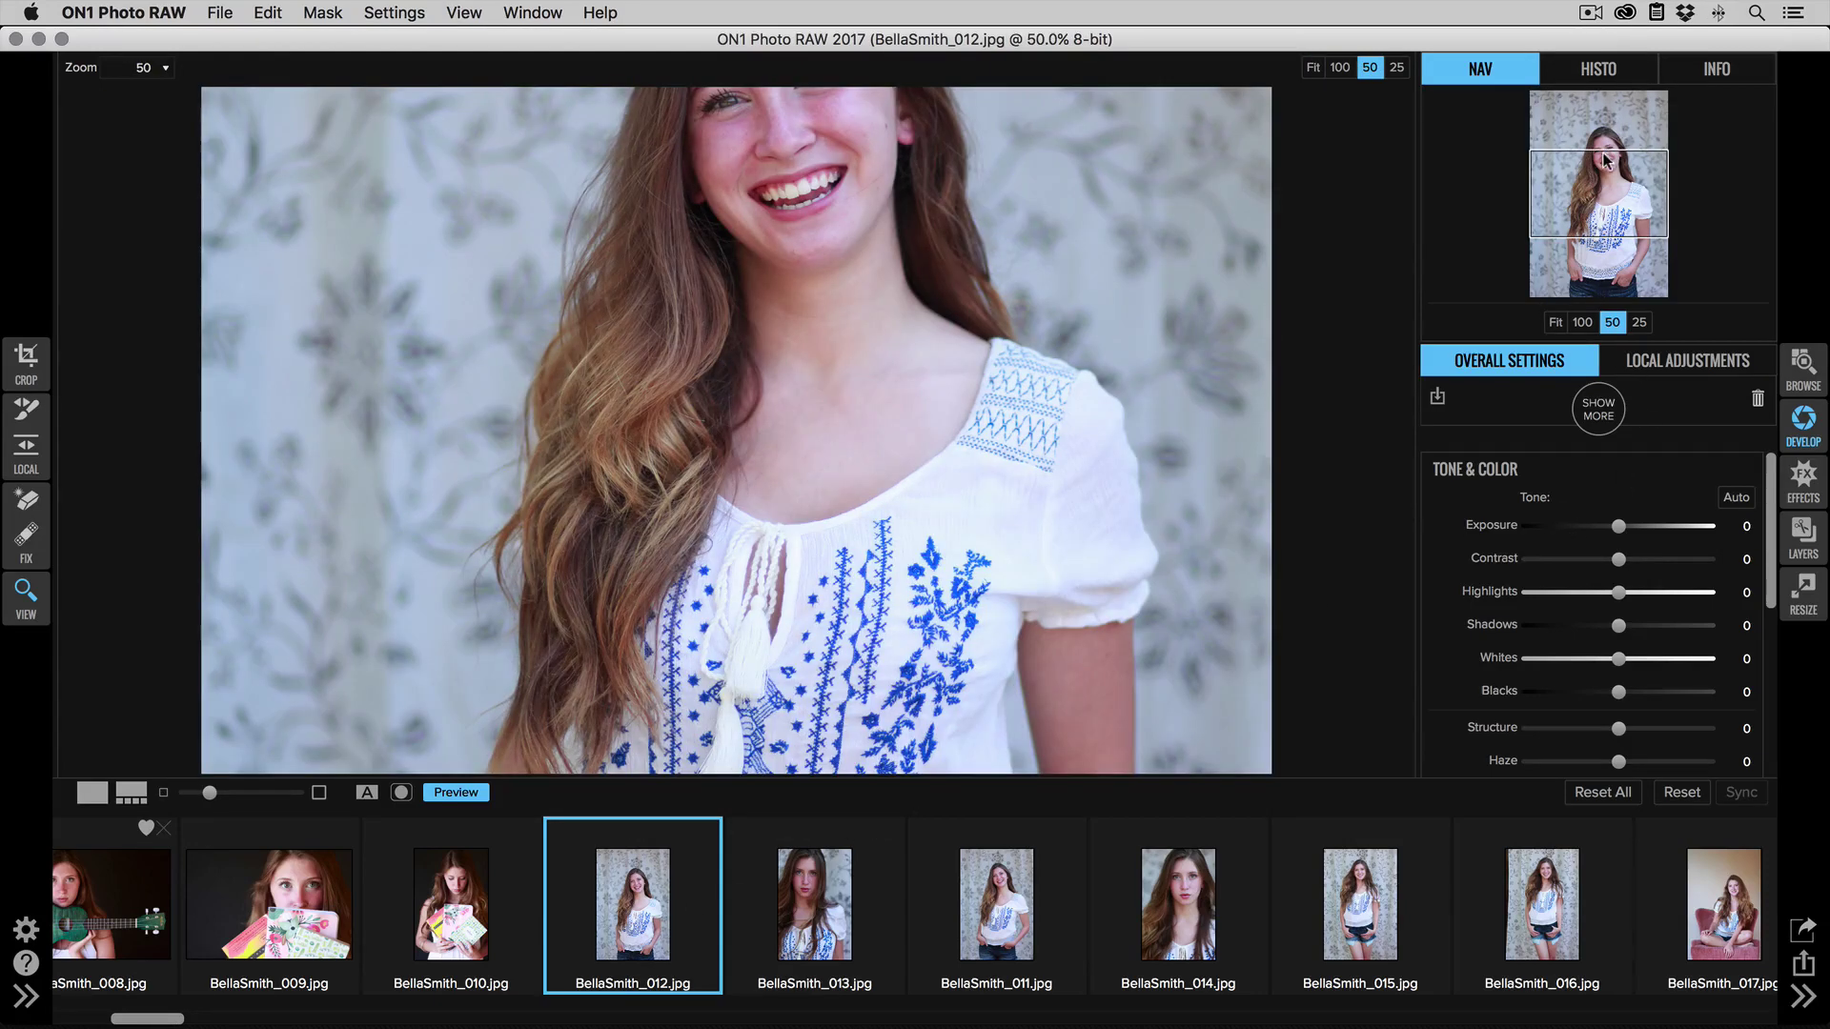
{"action": "left_click_drag", "start_coordinate": [1607, 160], "coordinate": [1604, 134]}
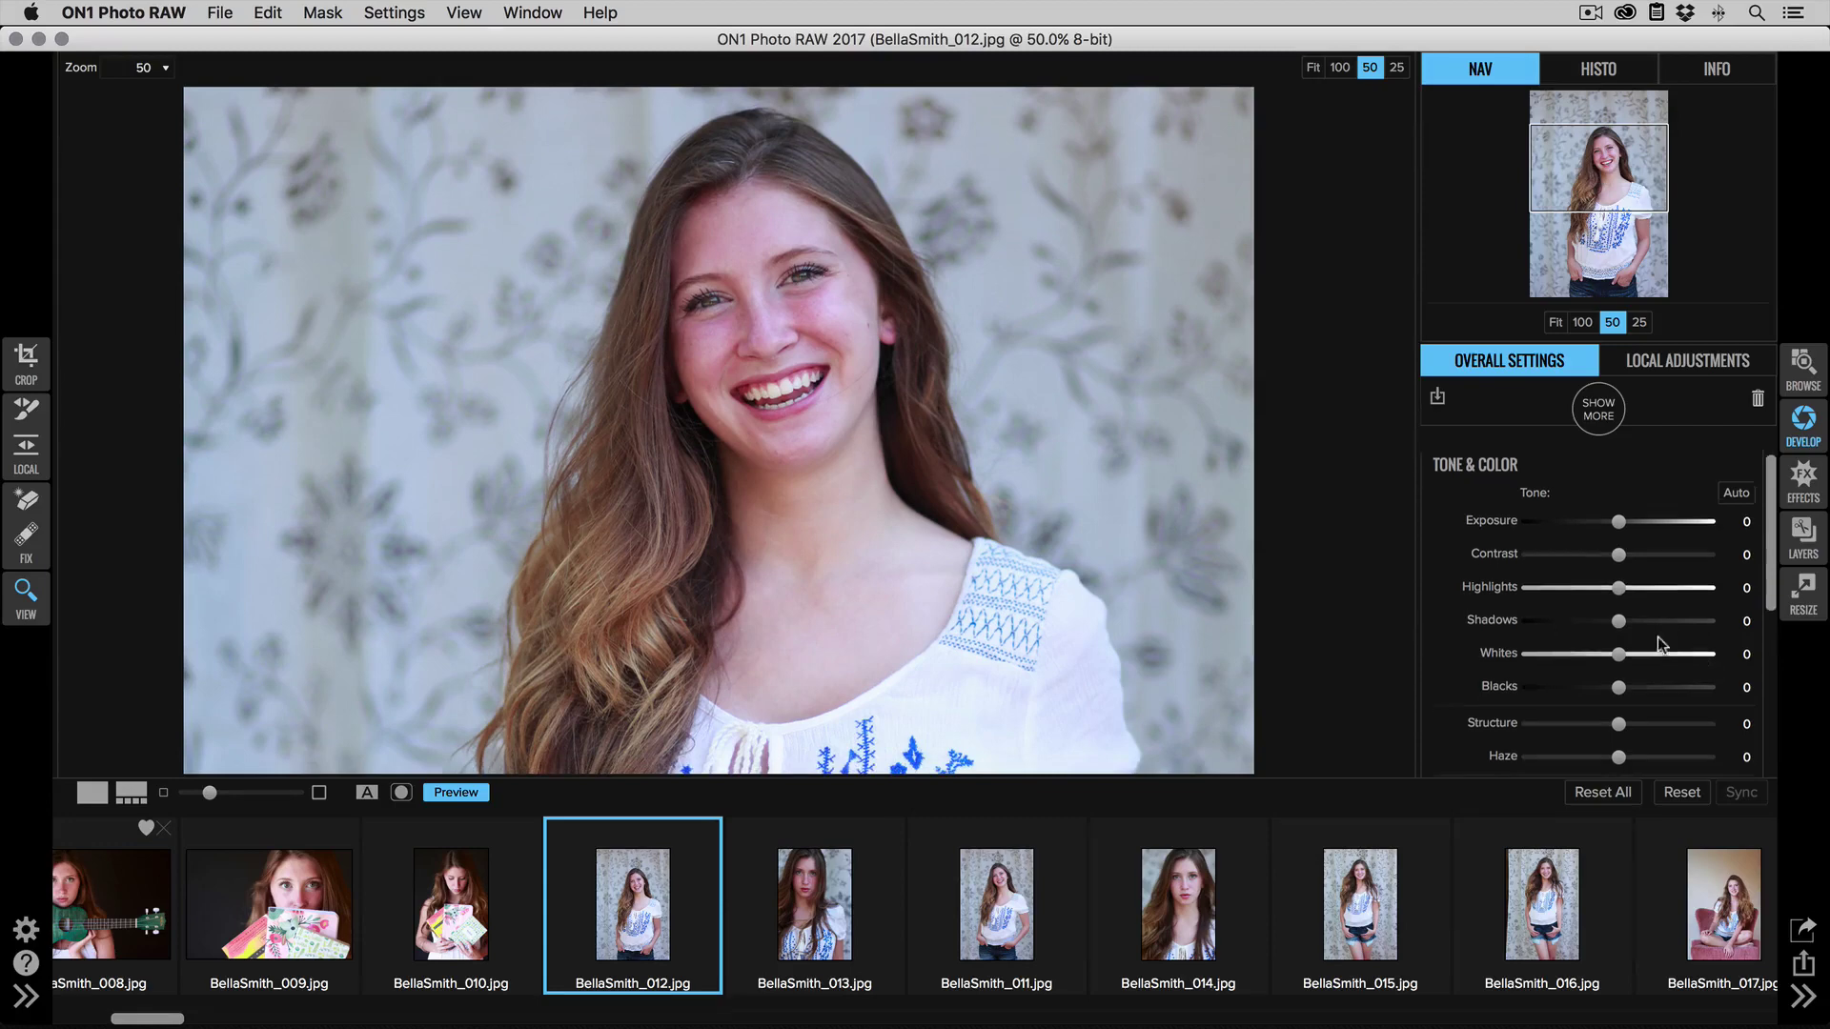
{"action": "scroll", "coordinate": [1658, 643], "scroll_direction": "down", "scroll_amount": 4}
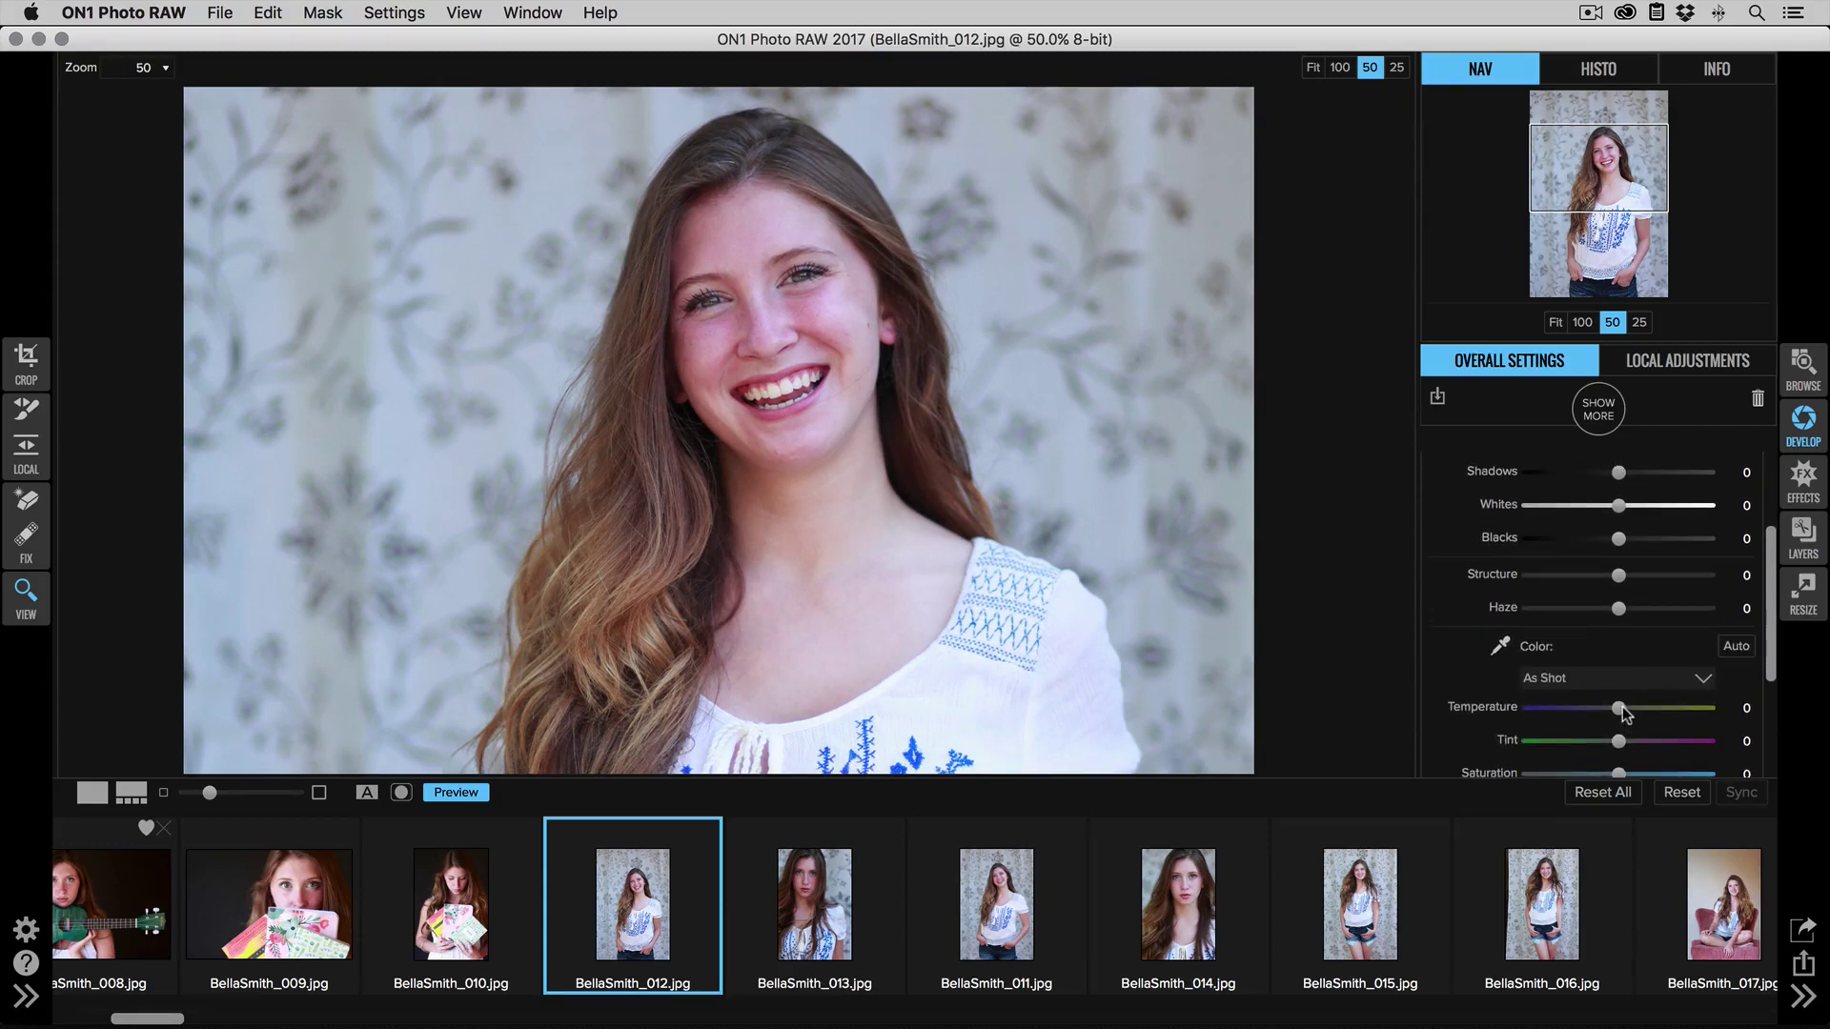
{"action": "left_click_drag", "start_coordinate": [1618, 708], "coordinate": [1639, 711]}
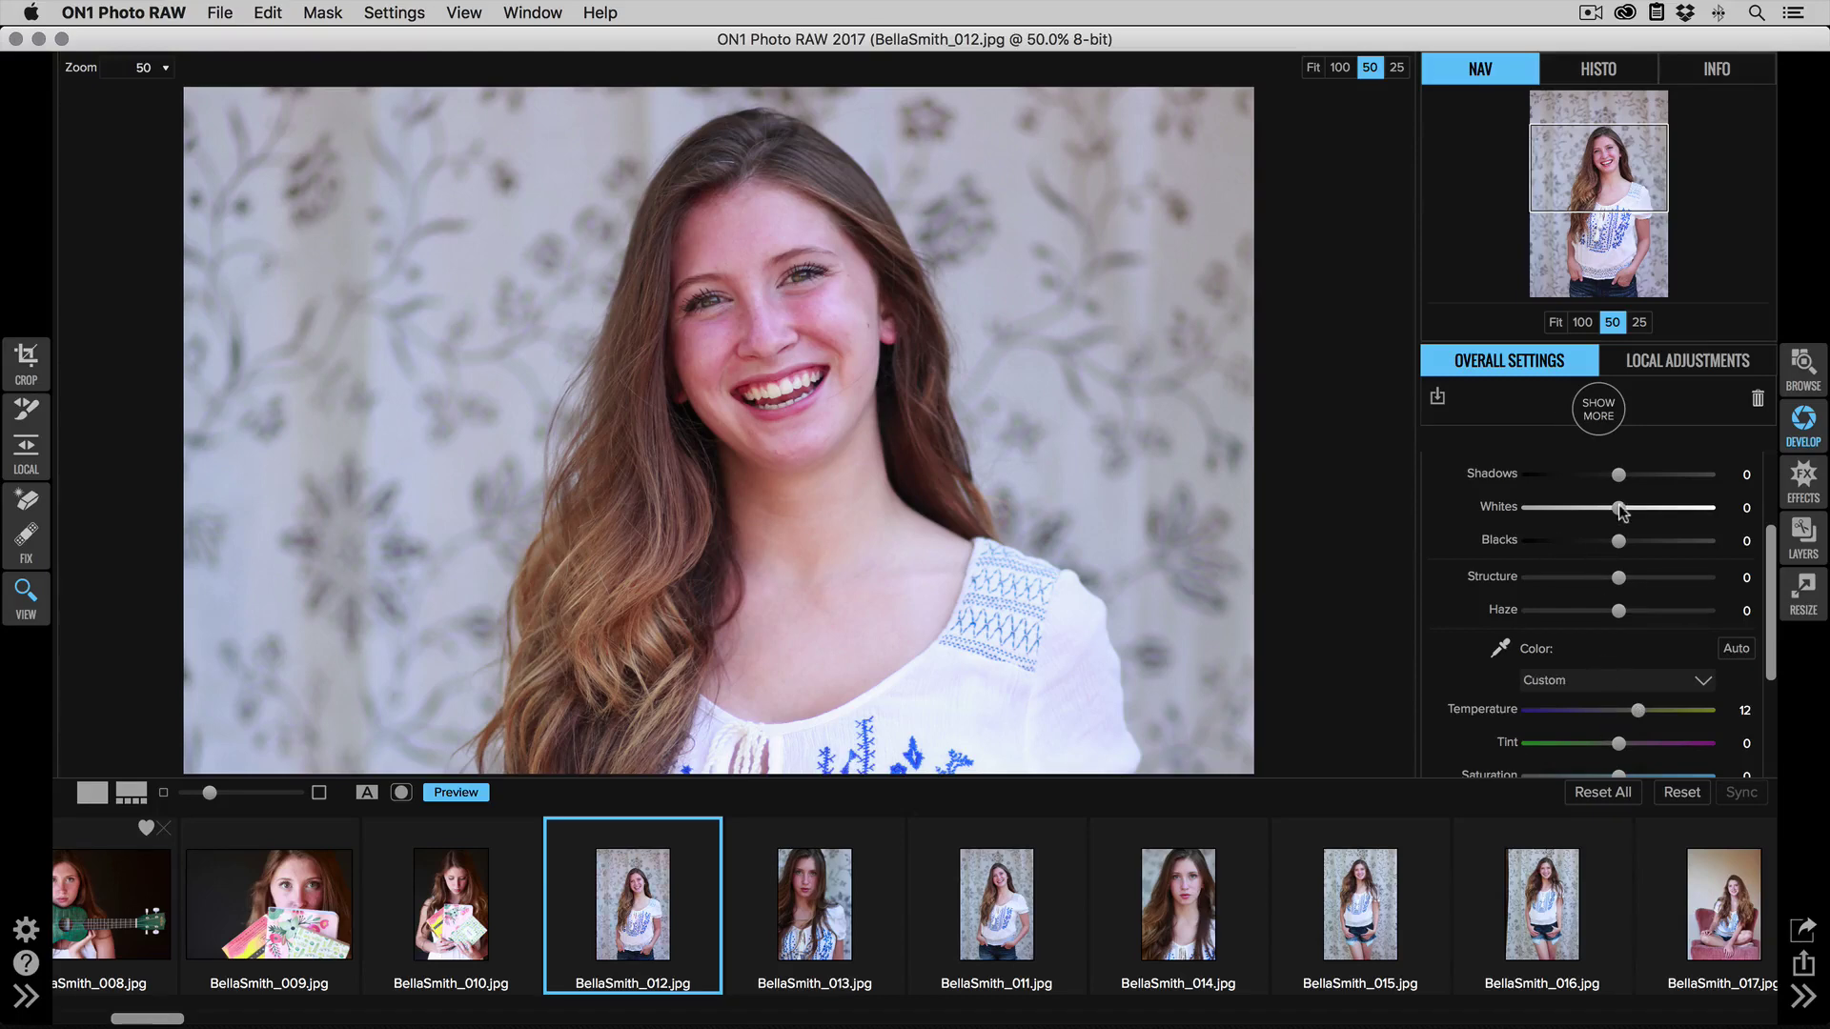
{"action": "scroll", "coordinate": [1611, 610], "scroll_direction": "up", "scroll_amount": 3}
{"action": "left_click_drag", "start_coordinate": [1618, 570], "coordinate": [1597, 574]}
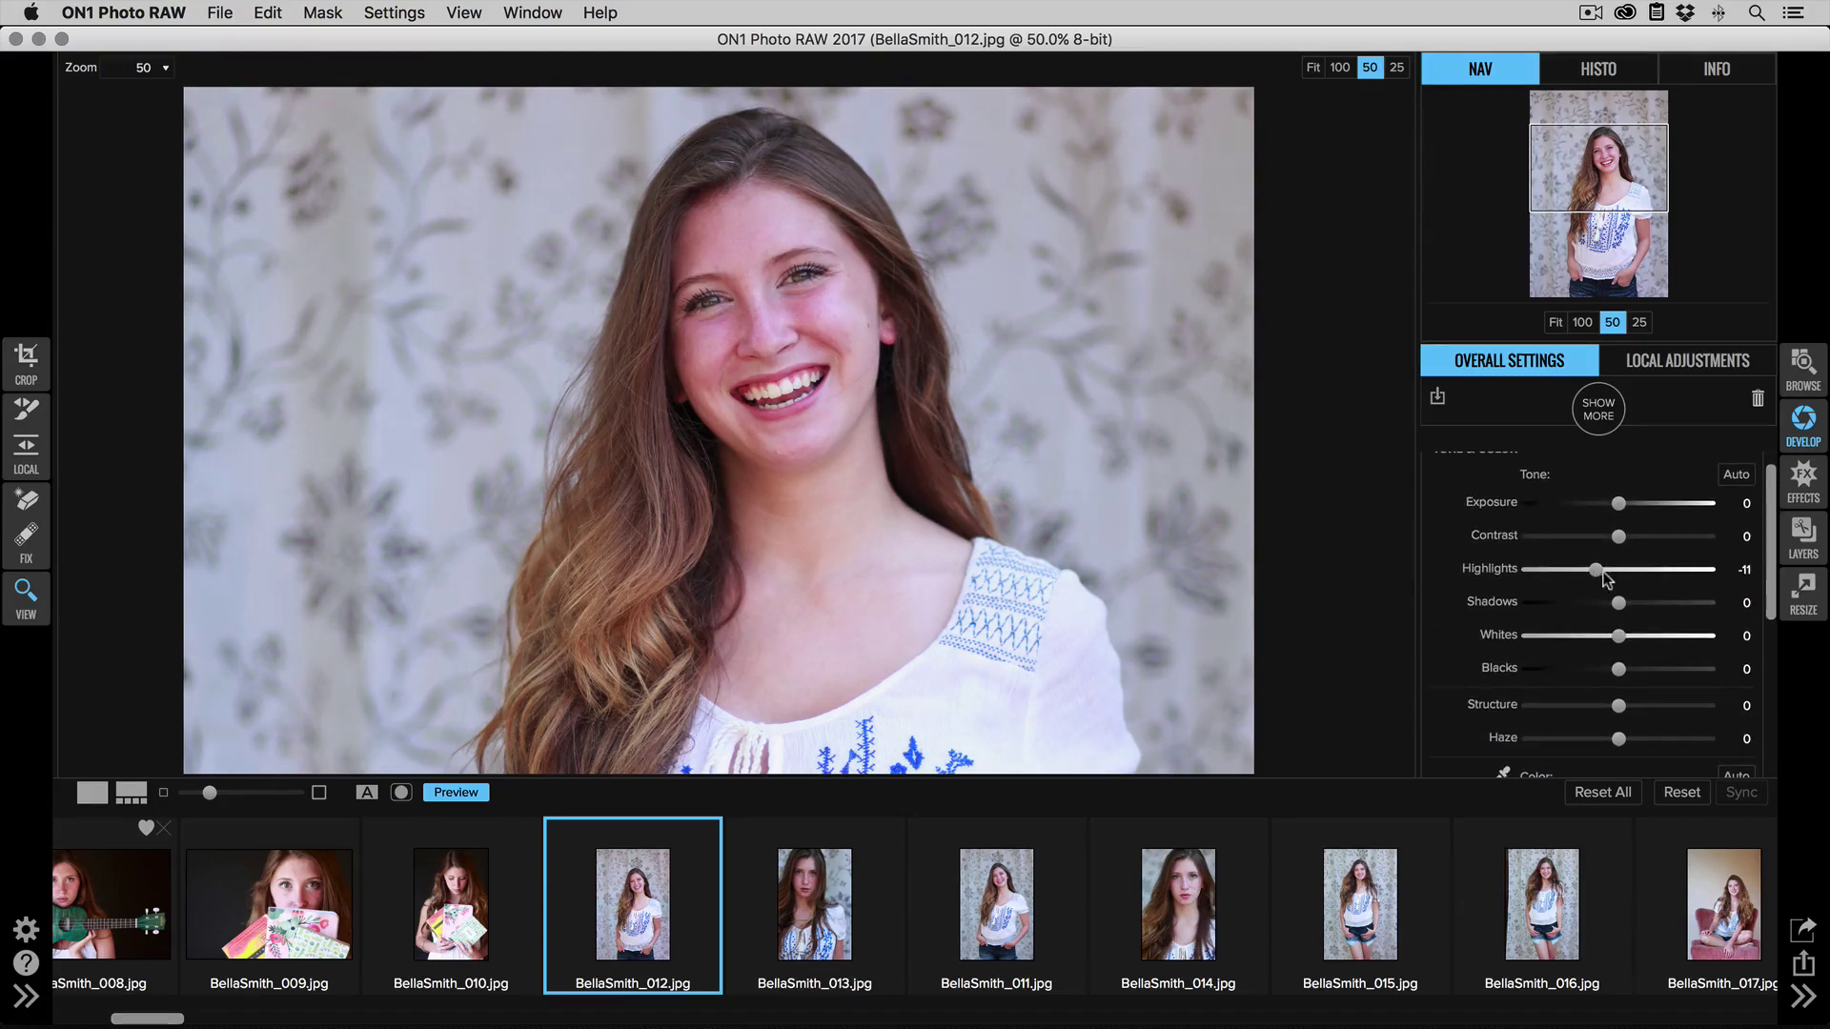
Add Skin Retouching to photo 012 with a sampled skin color, Range 216, Blemishes 18 and Smoothing 14
{"action": "left_click", "coordinate": [1609, 414]}
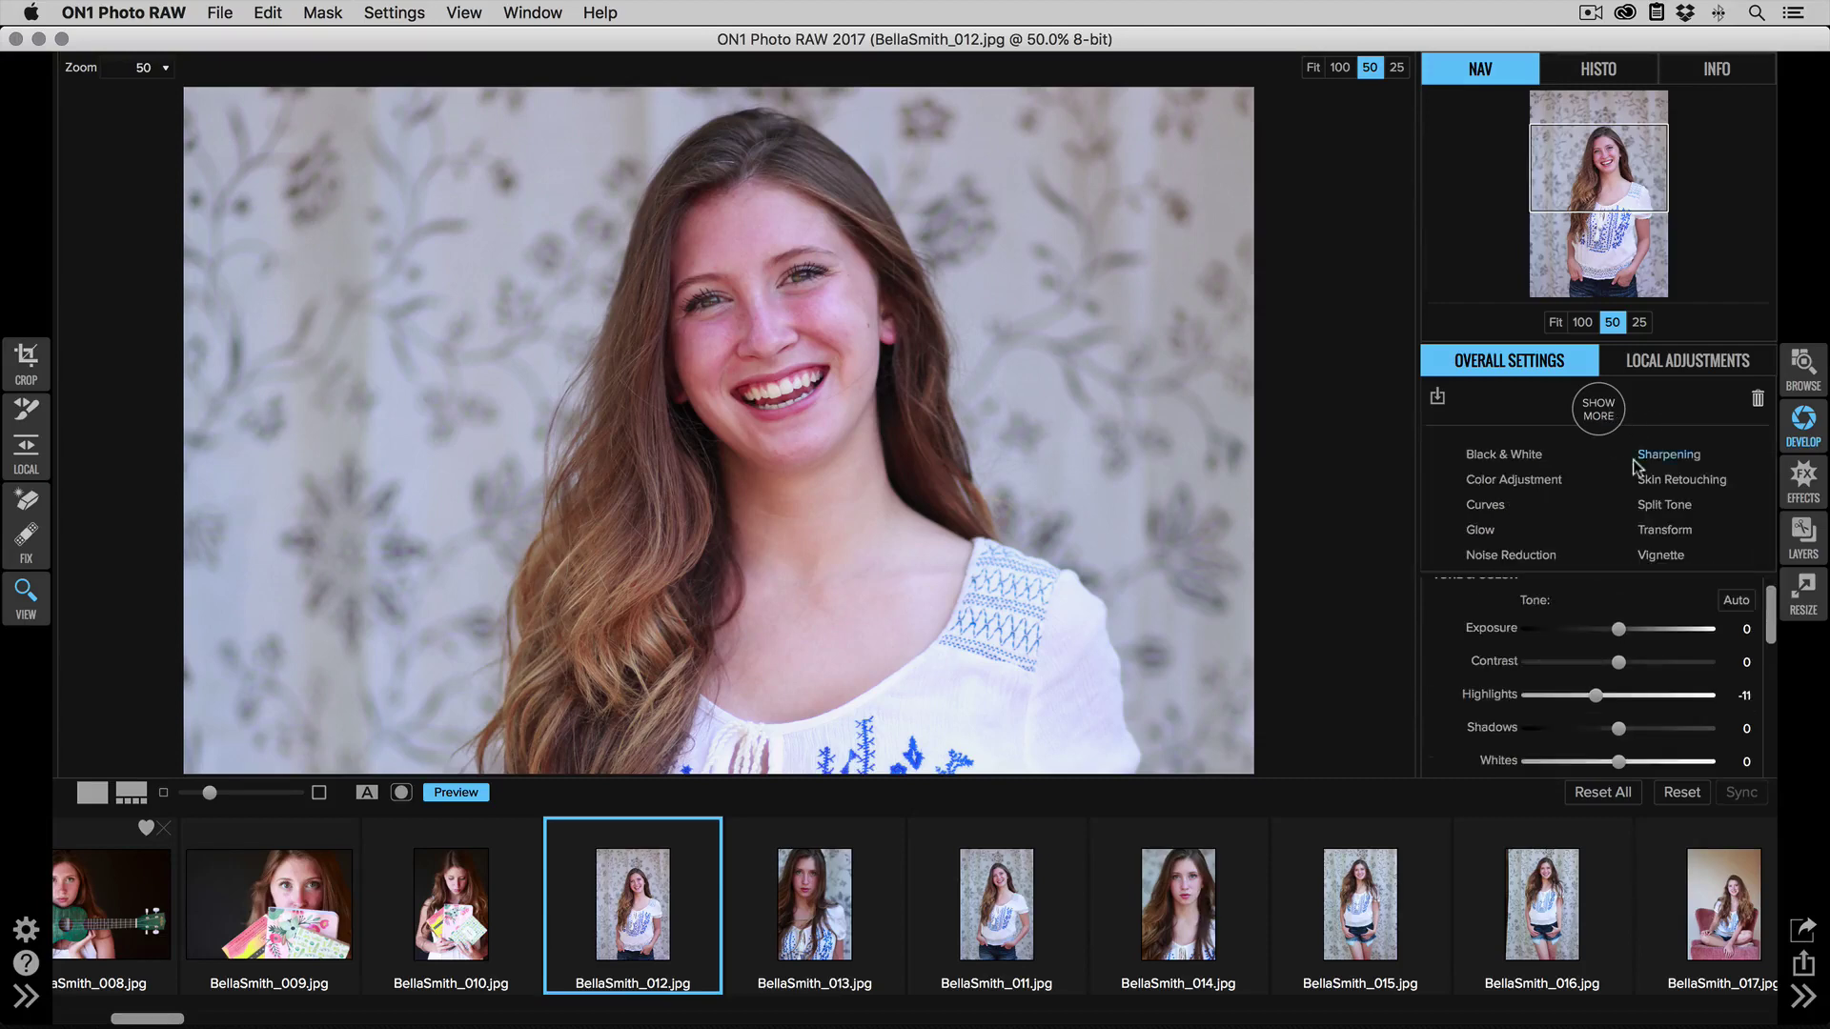
{"action": "left_click", "coordinate": [1677, 479]}
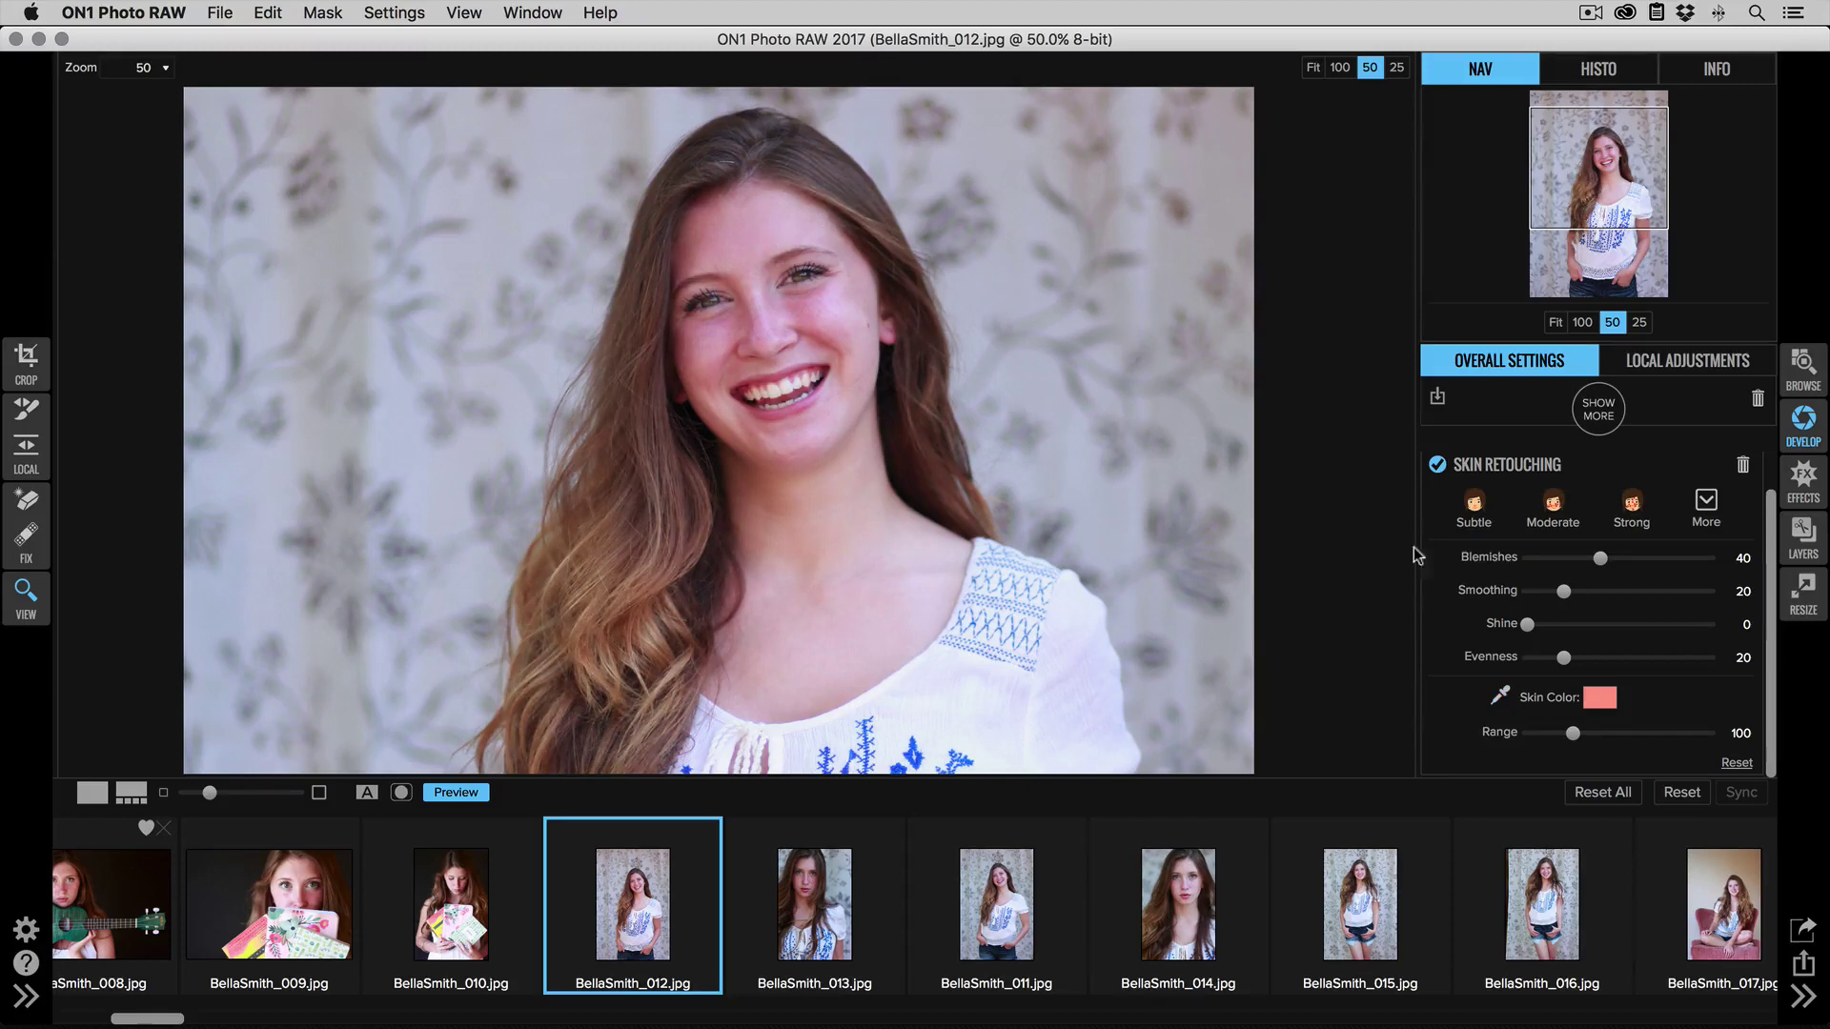
{"action": "left_click_drag", "start_coordinate": [1572, 733], "coordinate": [1625, 734]}
{"action": "left_click_drag", "start_coordinate": [1604, 565], "coordinate": [1552, 596]}
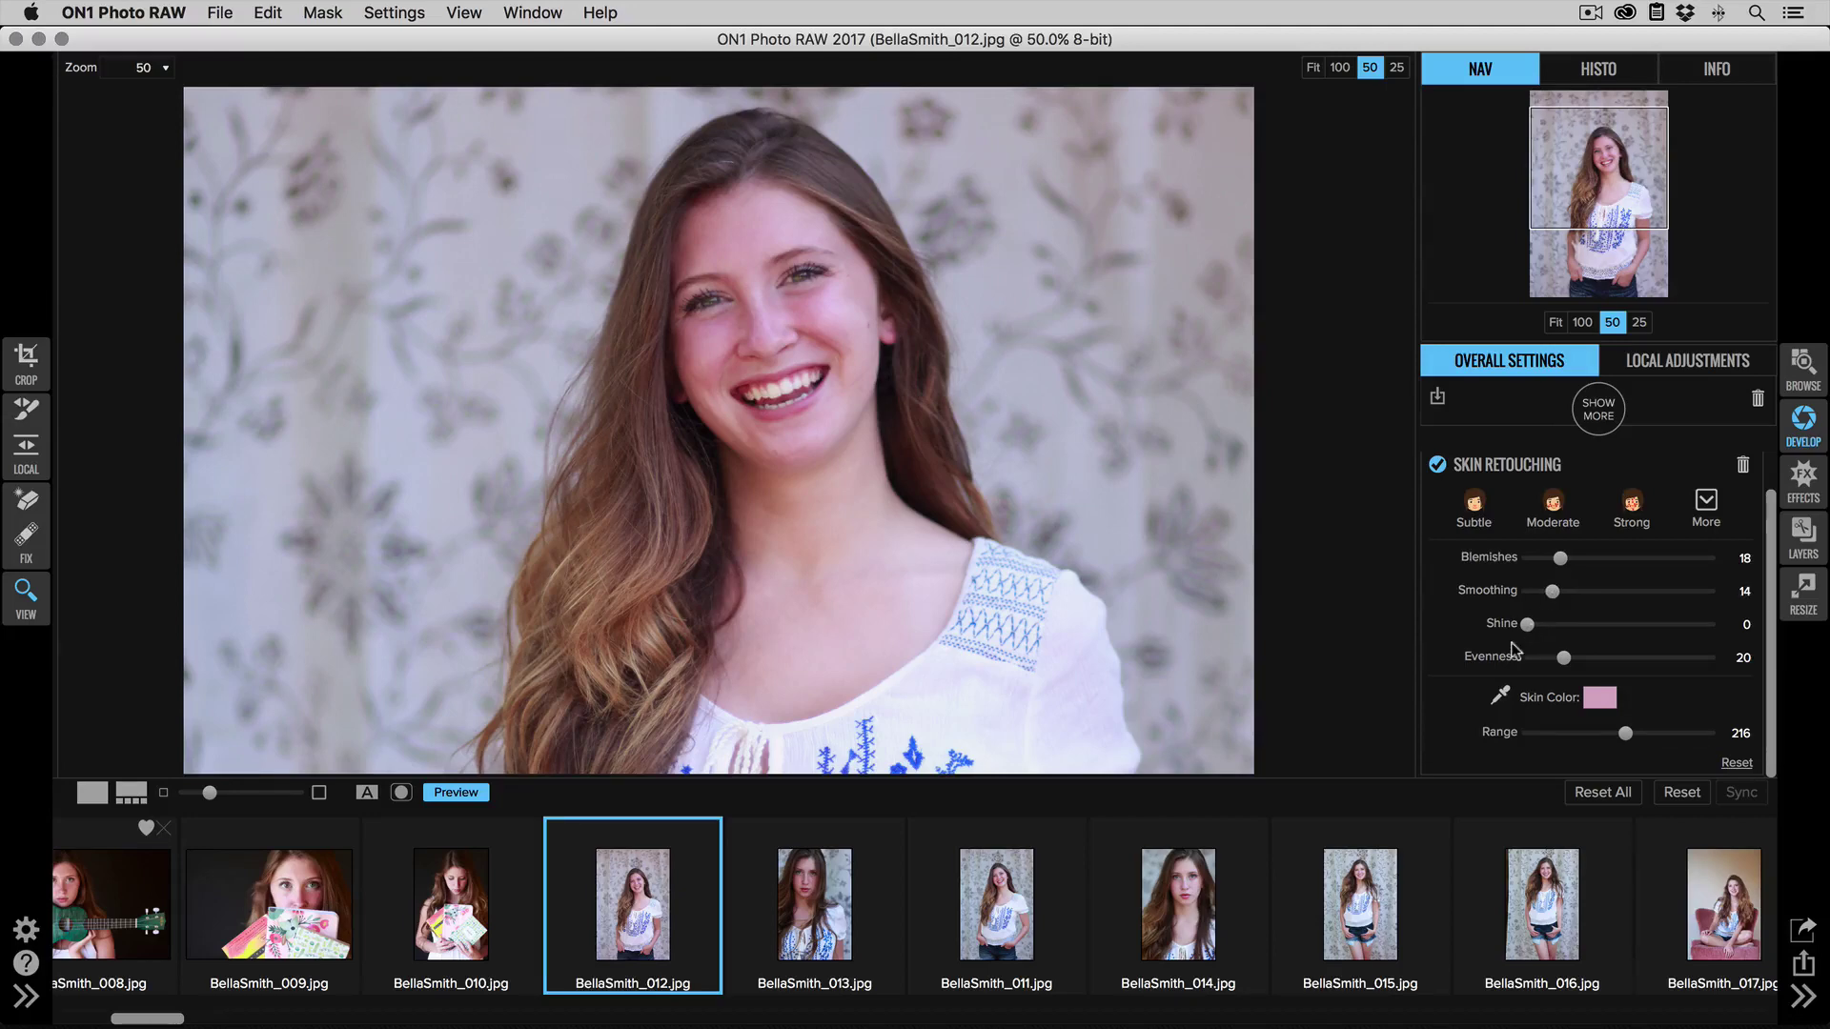
Select the patterned-backdrop photos from 012 through 016 and sync photo 012's settings to them
{"action": "scroll", "coordinate": [1529, 919], "scroll_direction": "left", "scroll_amount": 1}
{"action": "left_click", "coordinate": [1522, 918], "text": "shift"}
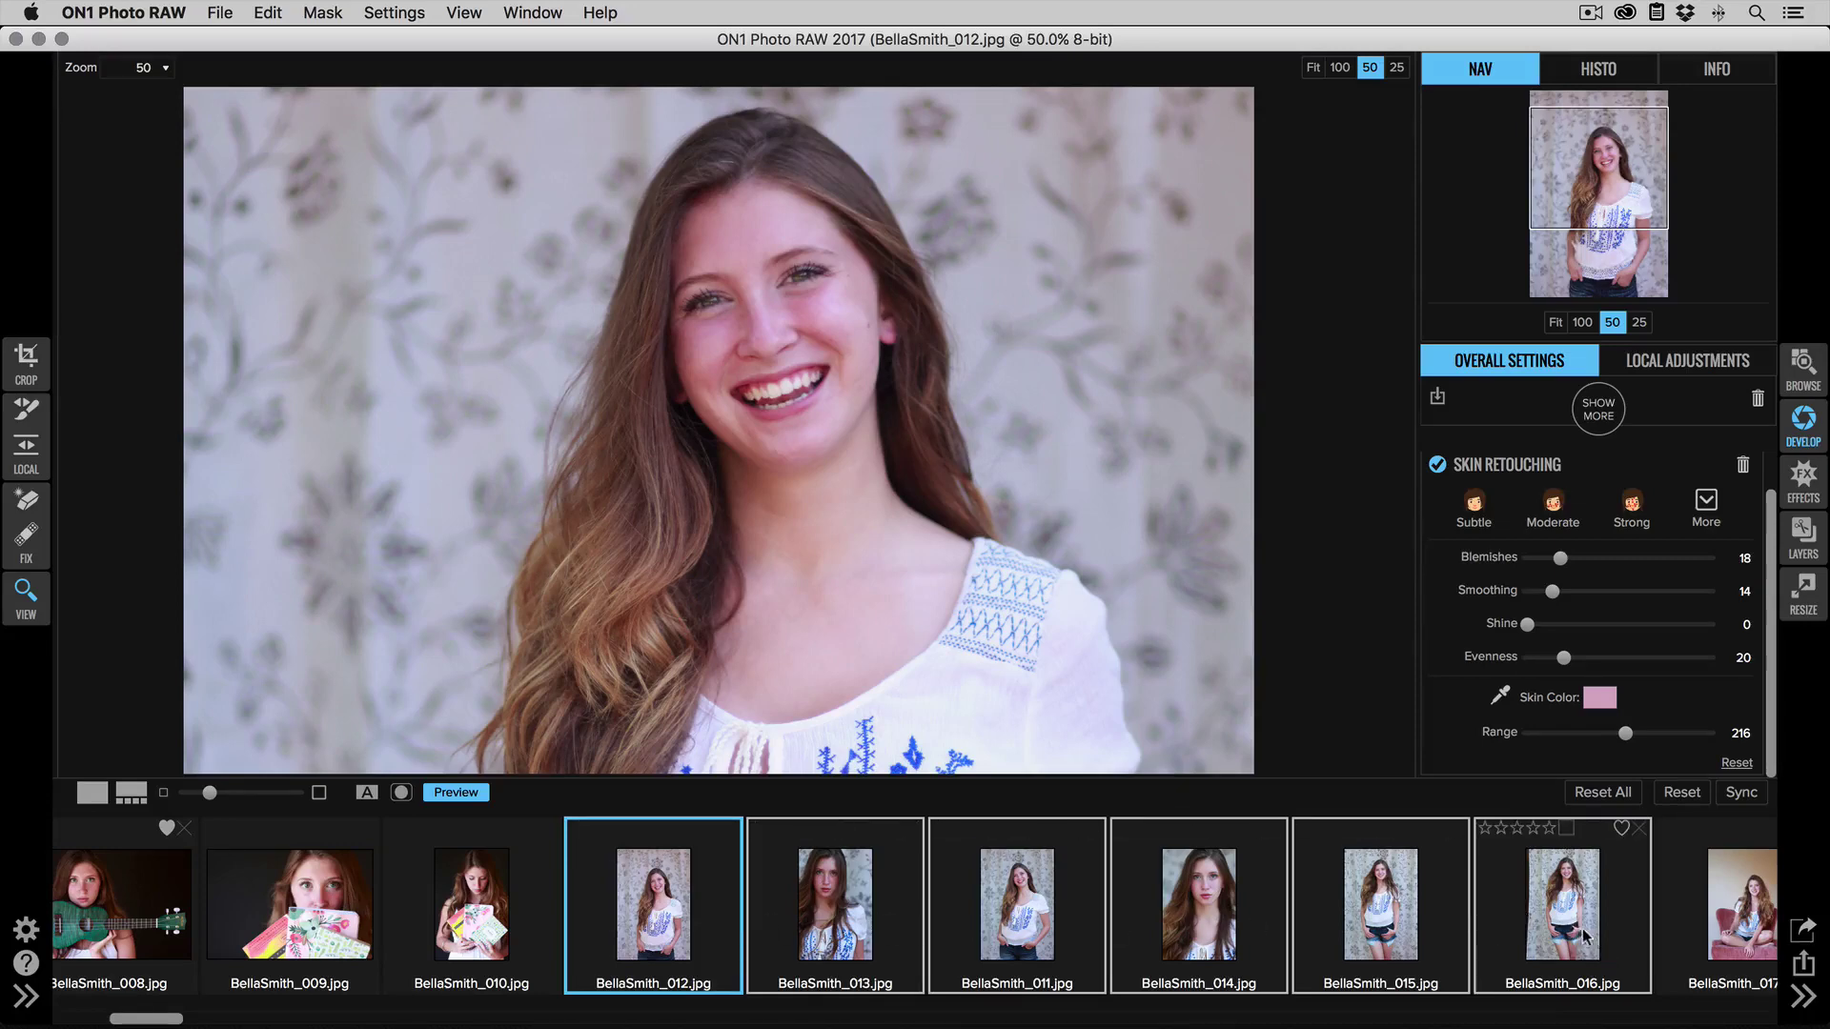
{"action": "left_click", "coordinate": [1730, 794]}
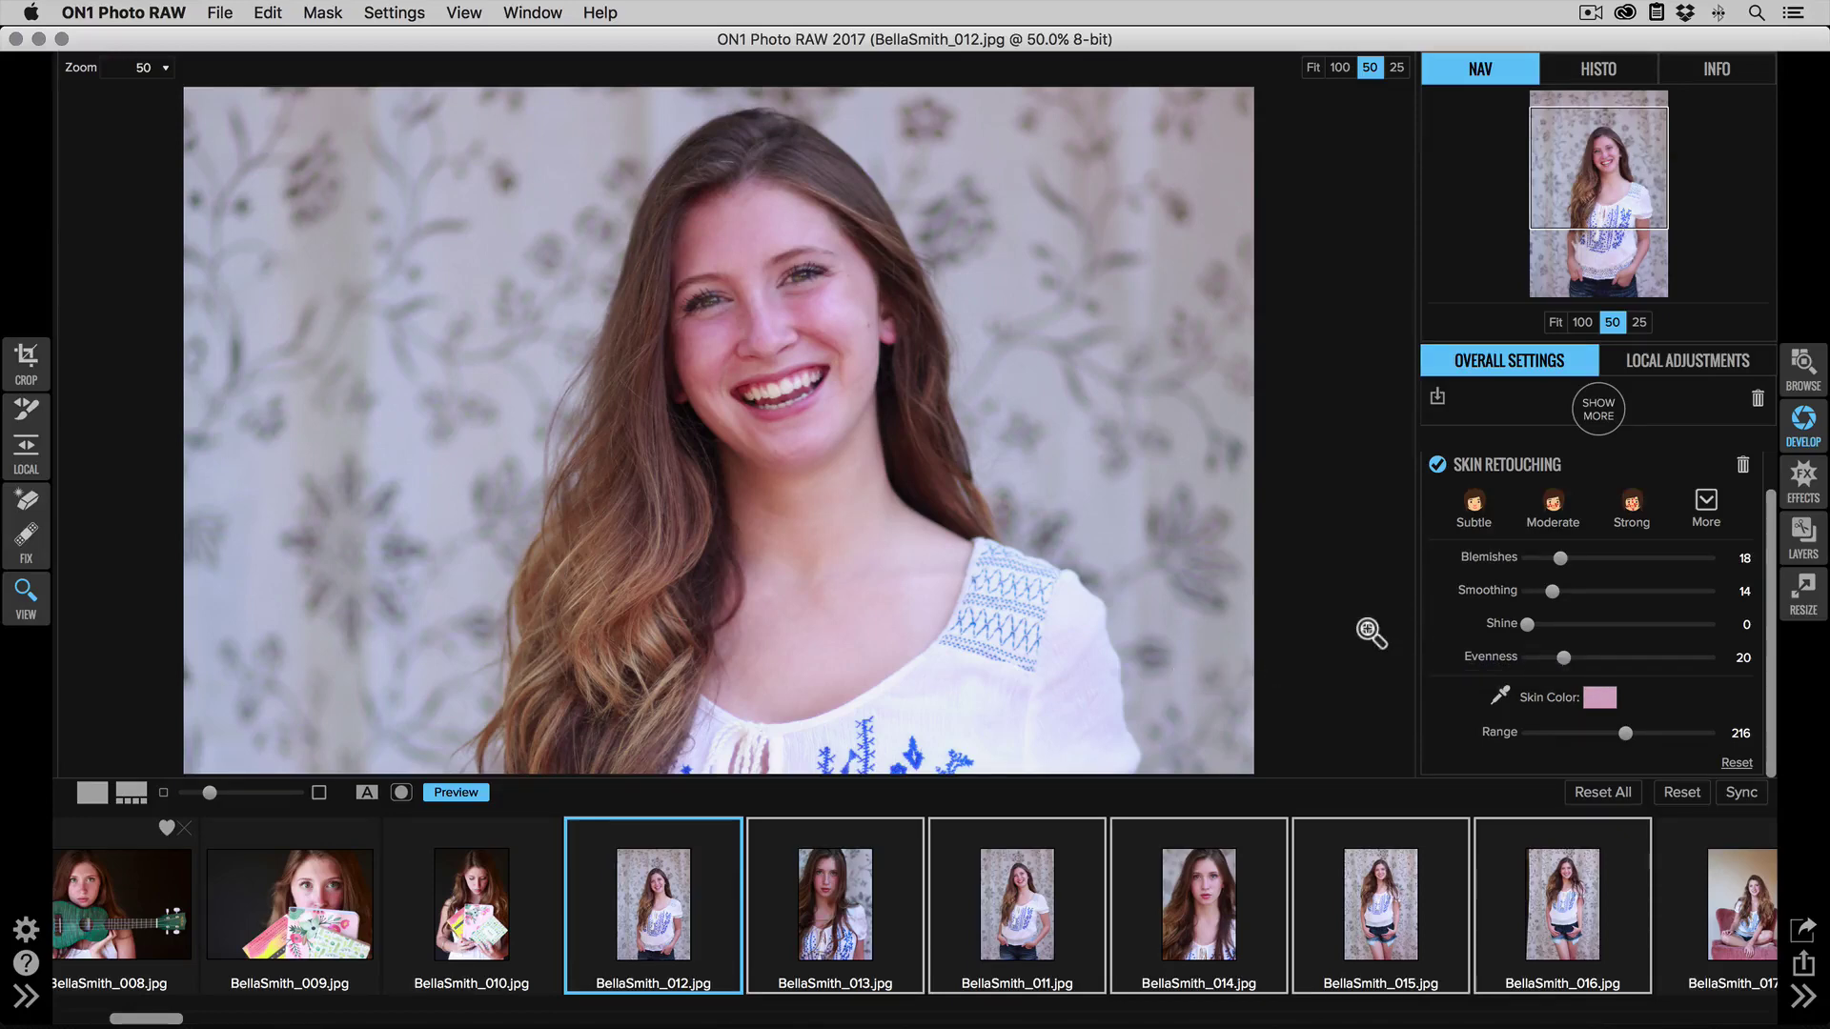
Return to the Browse module, select photo 001 and hide the side panels to enlarge the thumbnail grid
{"action": "left_click", "coordinate": [1801, 360]}
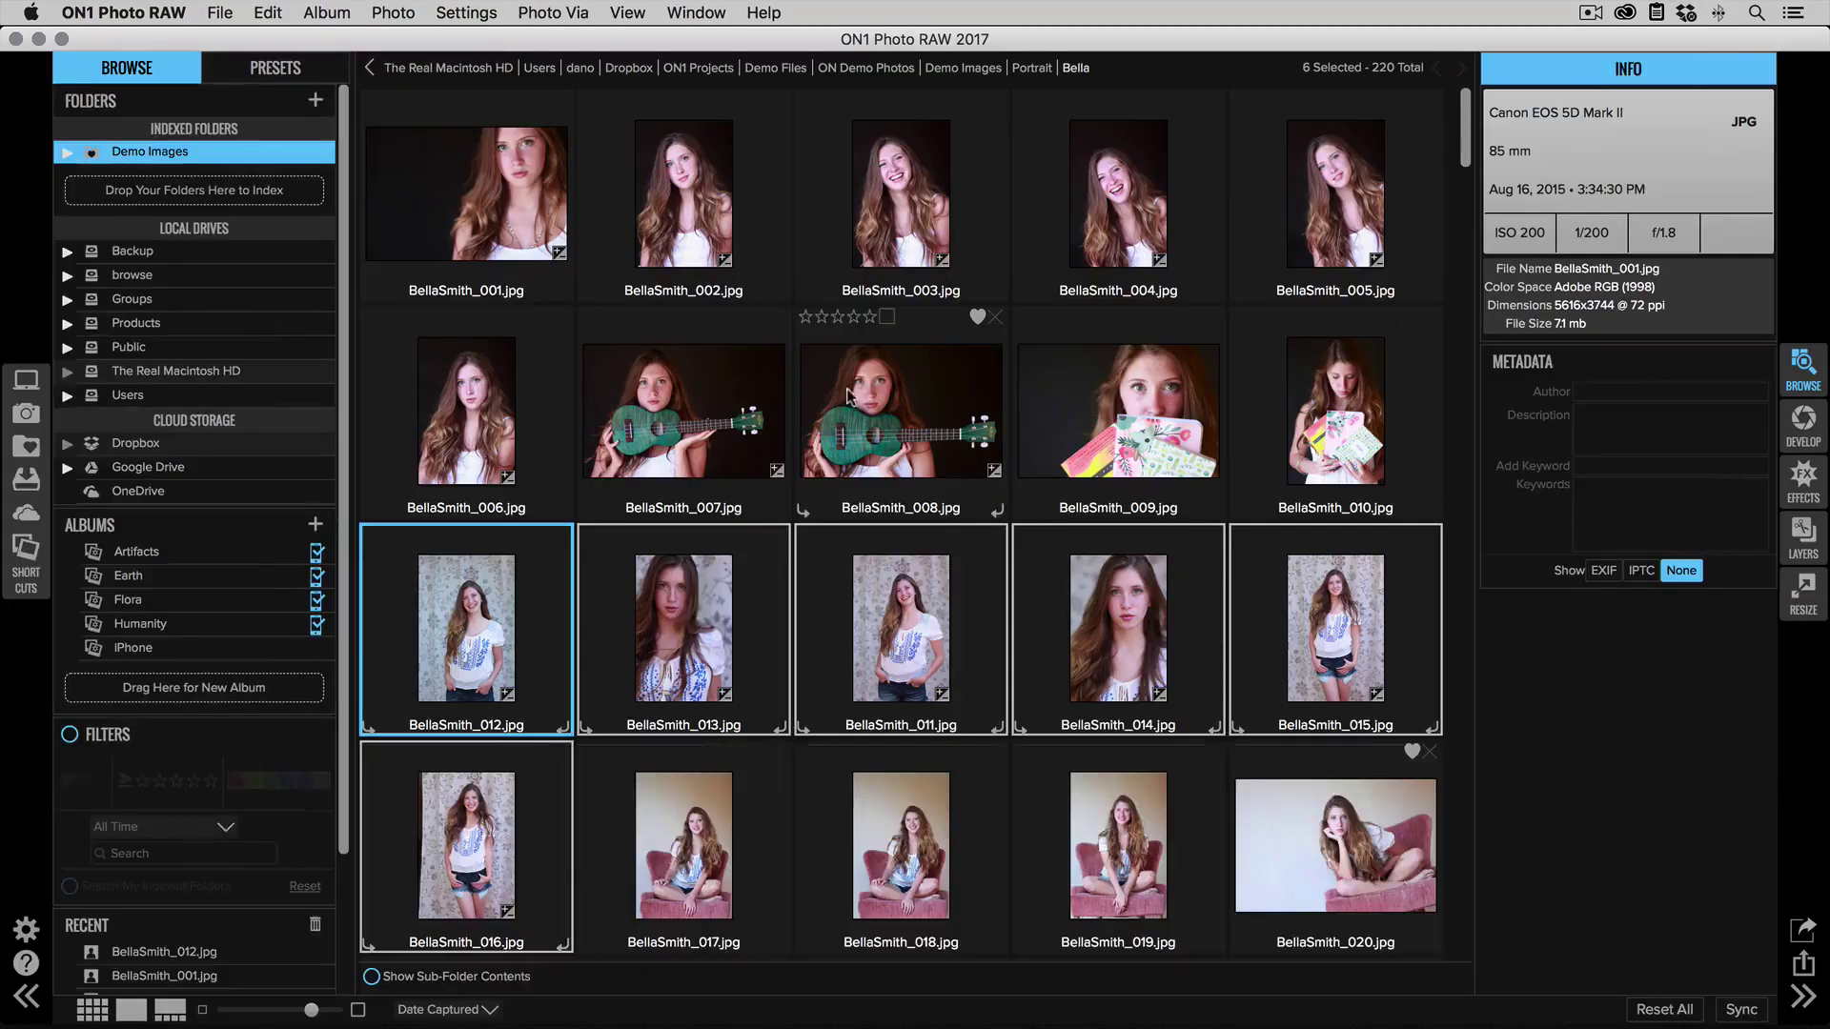
{"action": "left_click", "coordinate": [667, 400]}
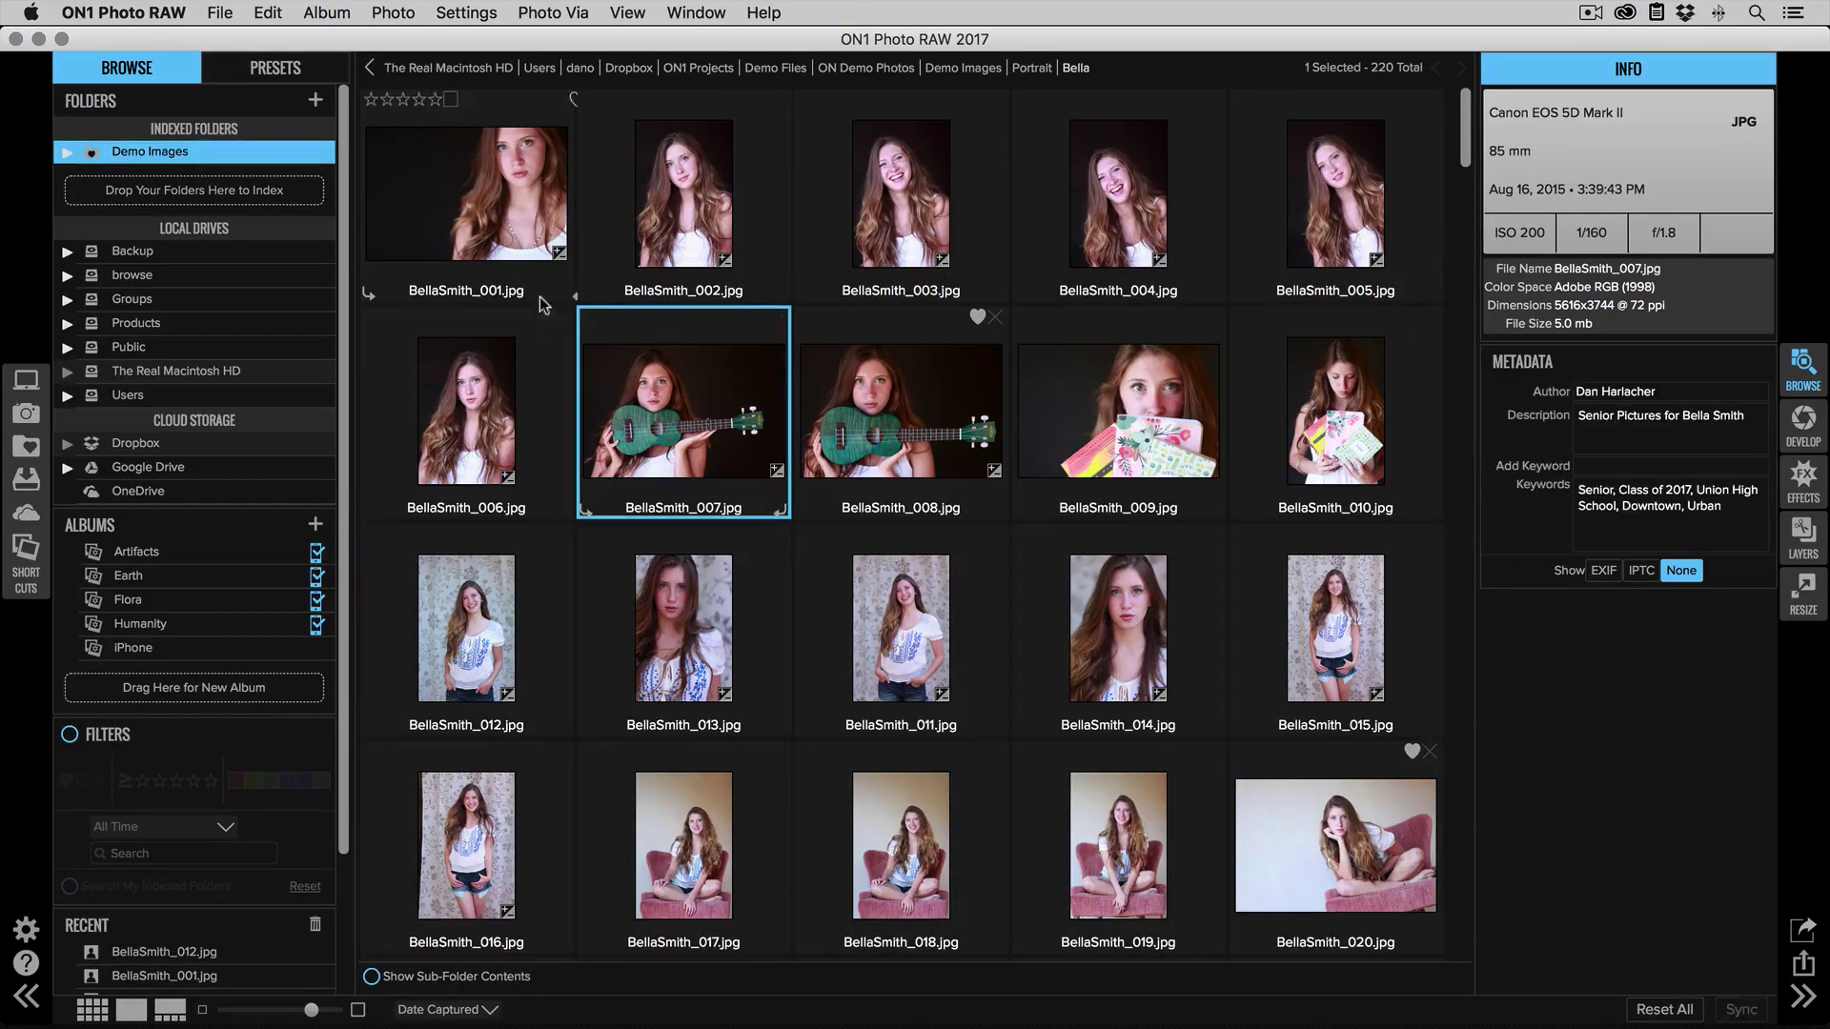
{"action": "left_click", "coordinate": [469, 204]}
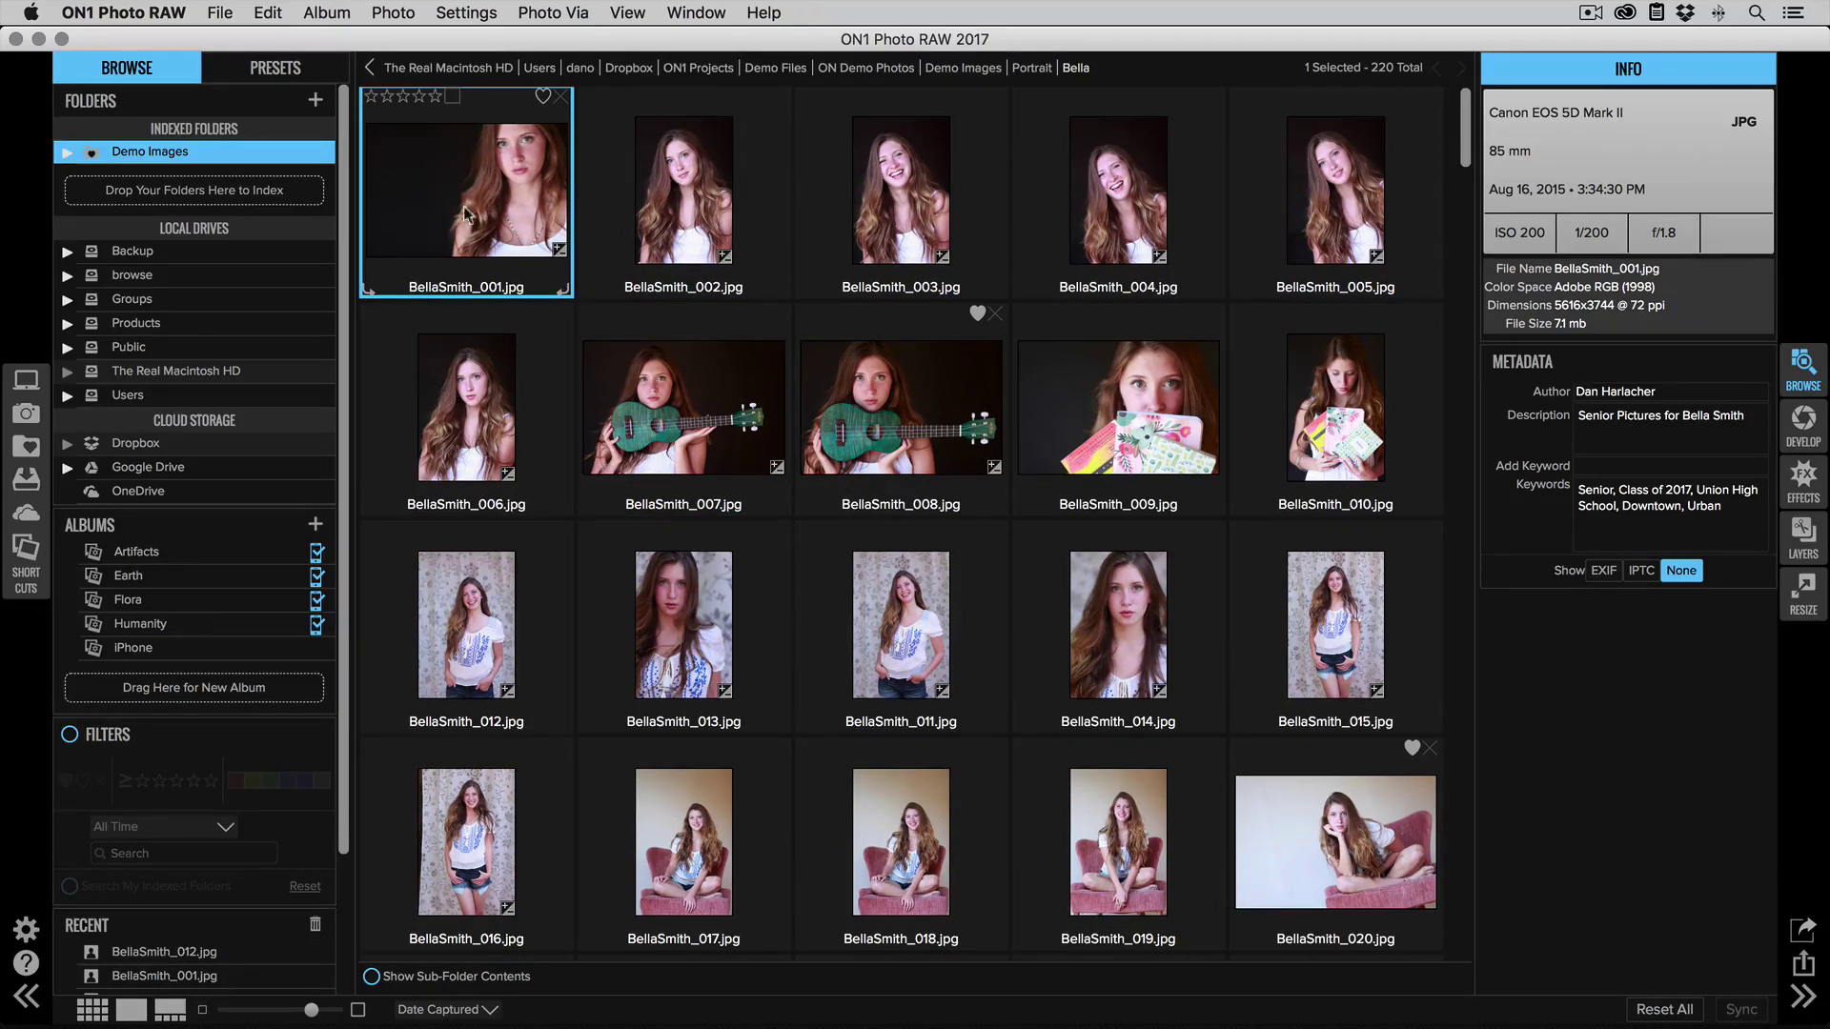
{"action": "key", "text": "Tab"}
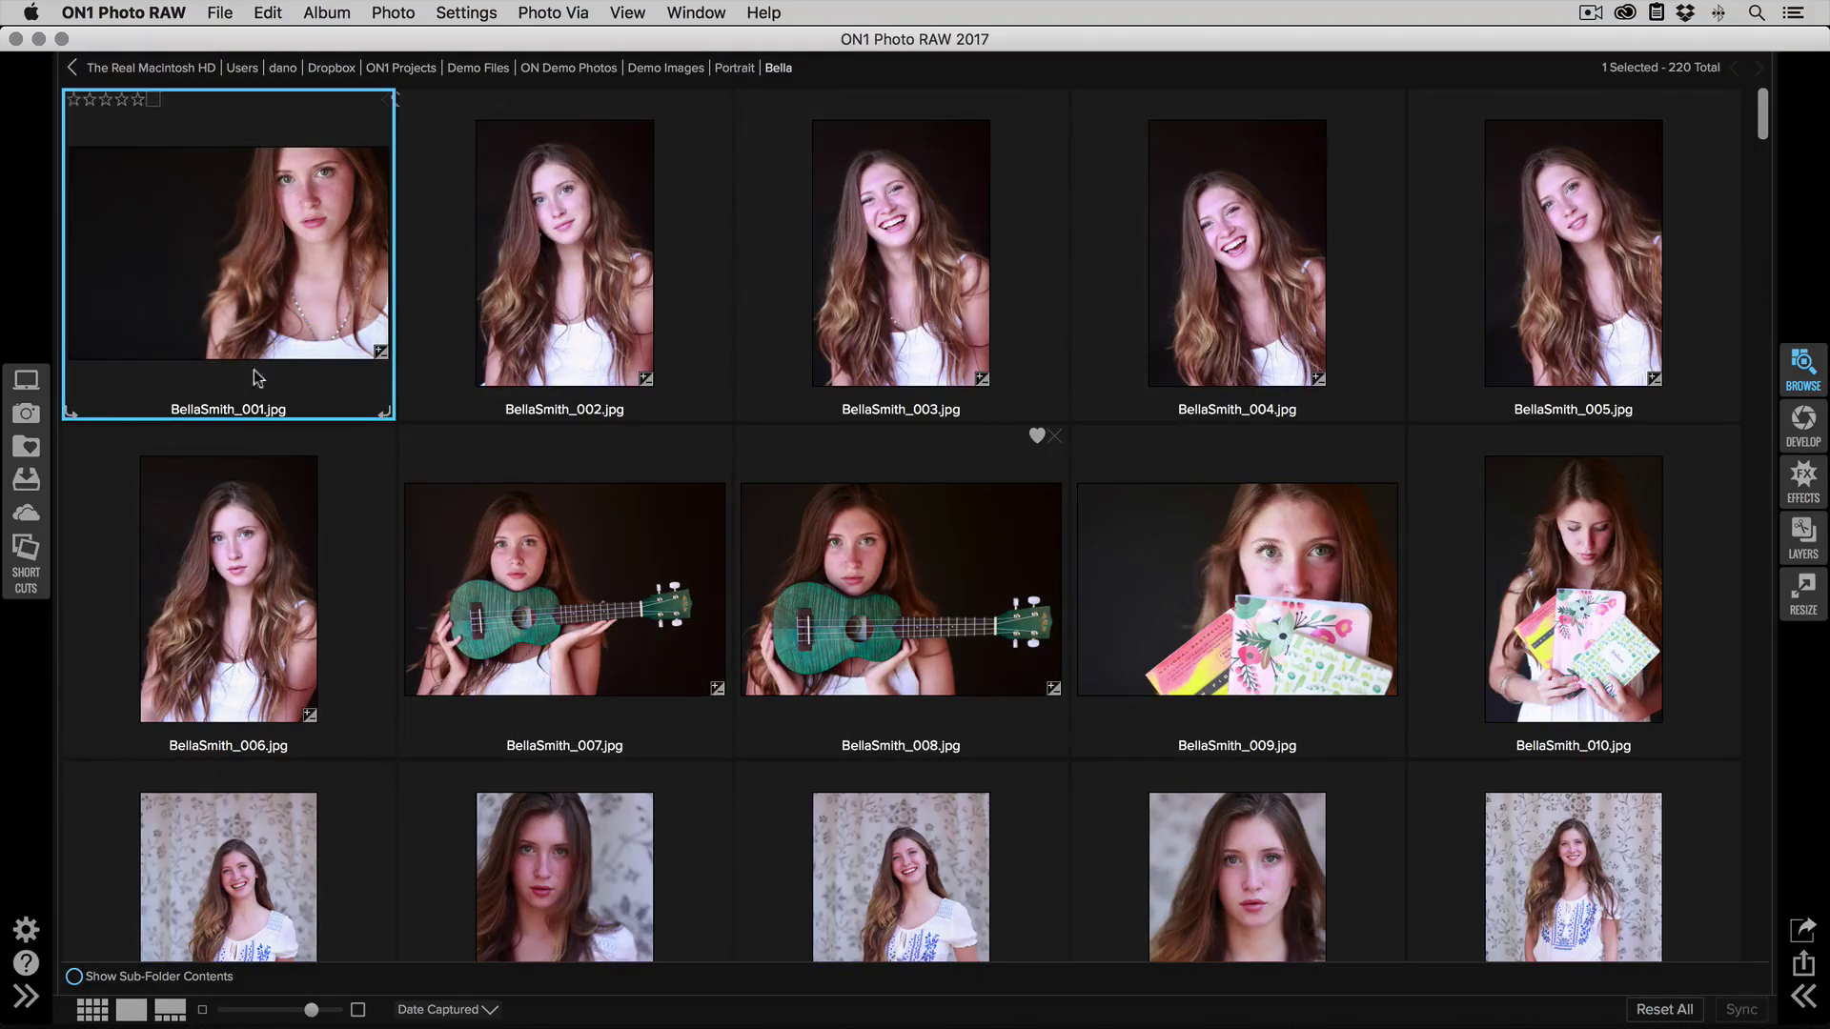
Examine the retouched skin in photos 001 to 003 in an enlarged single view, then return to the thumbnail grid
{"action": "key", "text": "e"}
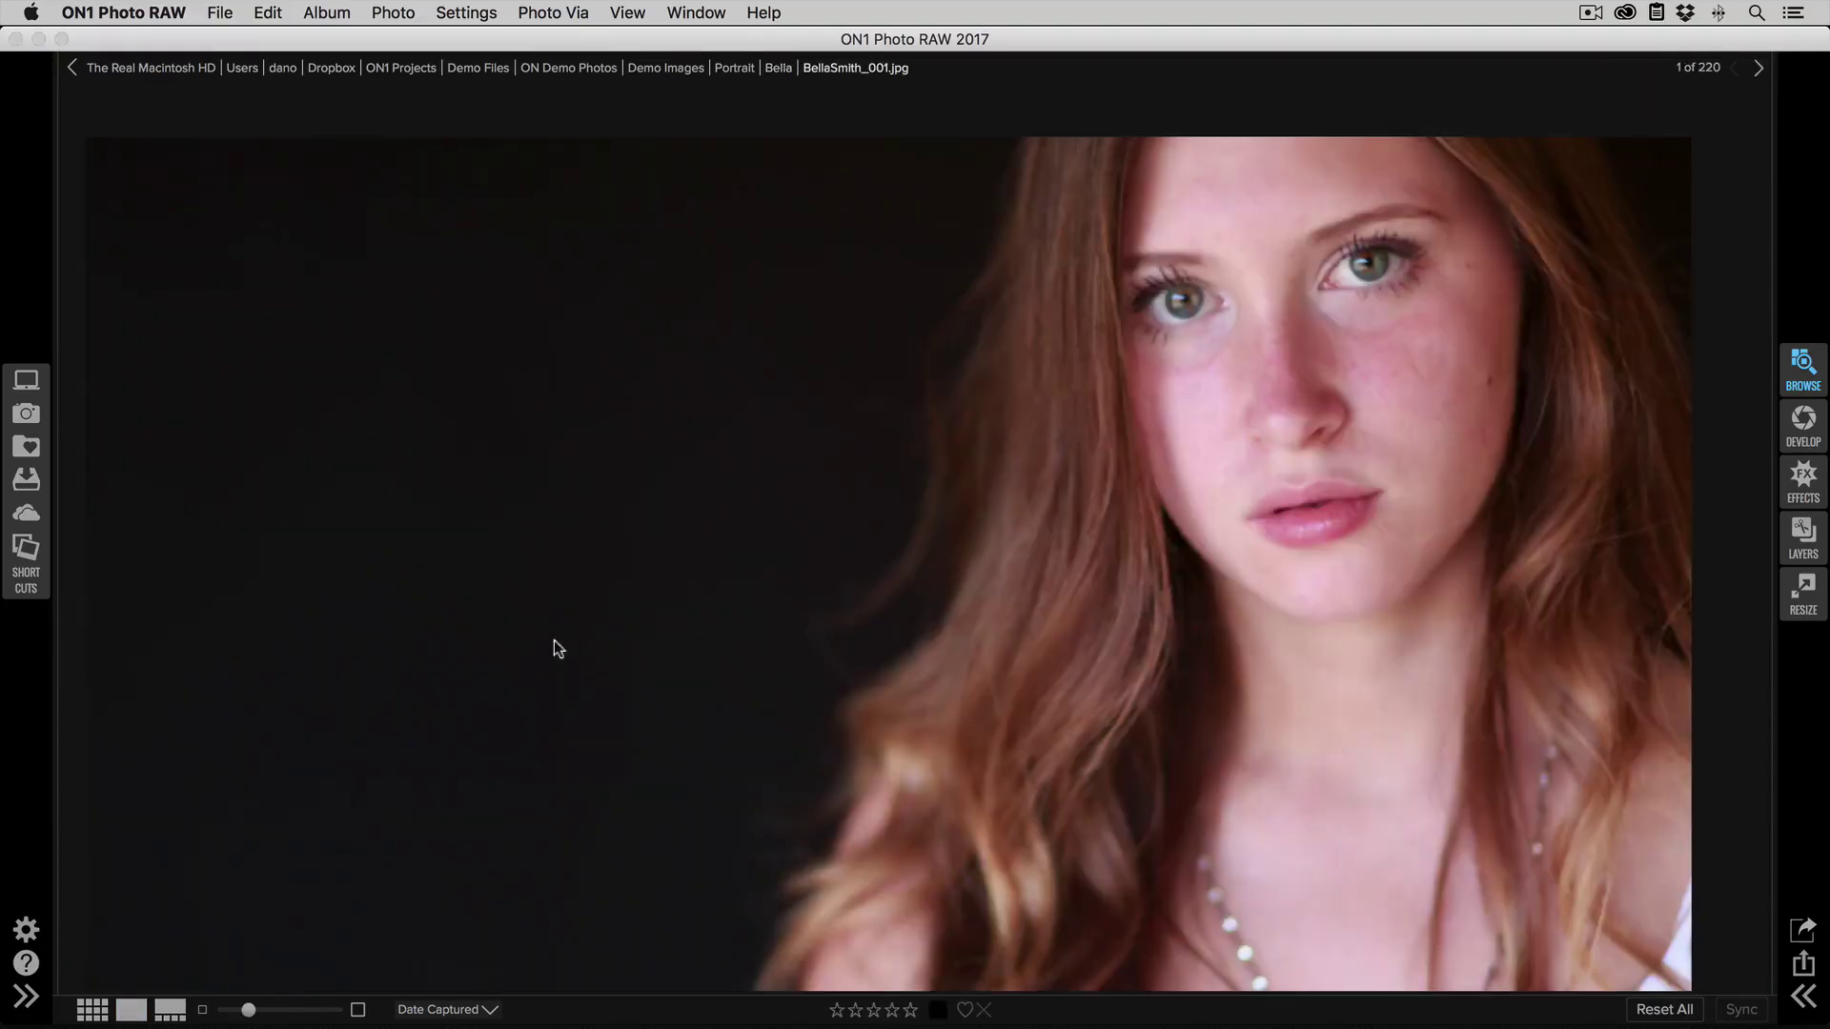
{"action": "key", "text": "Right"}
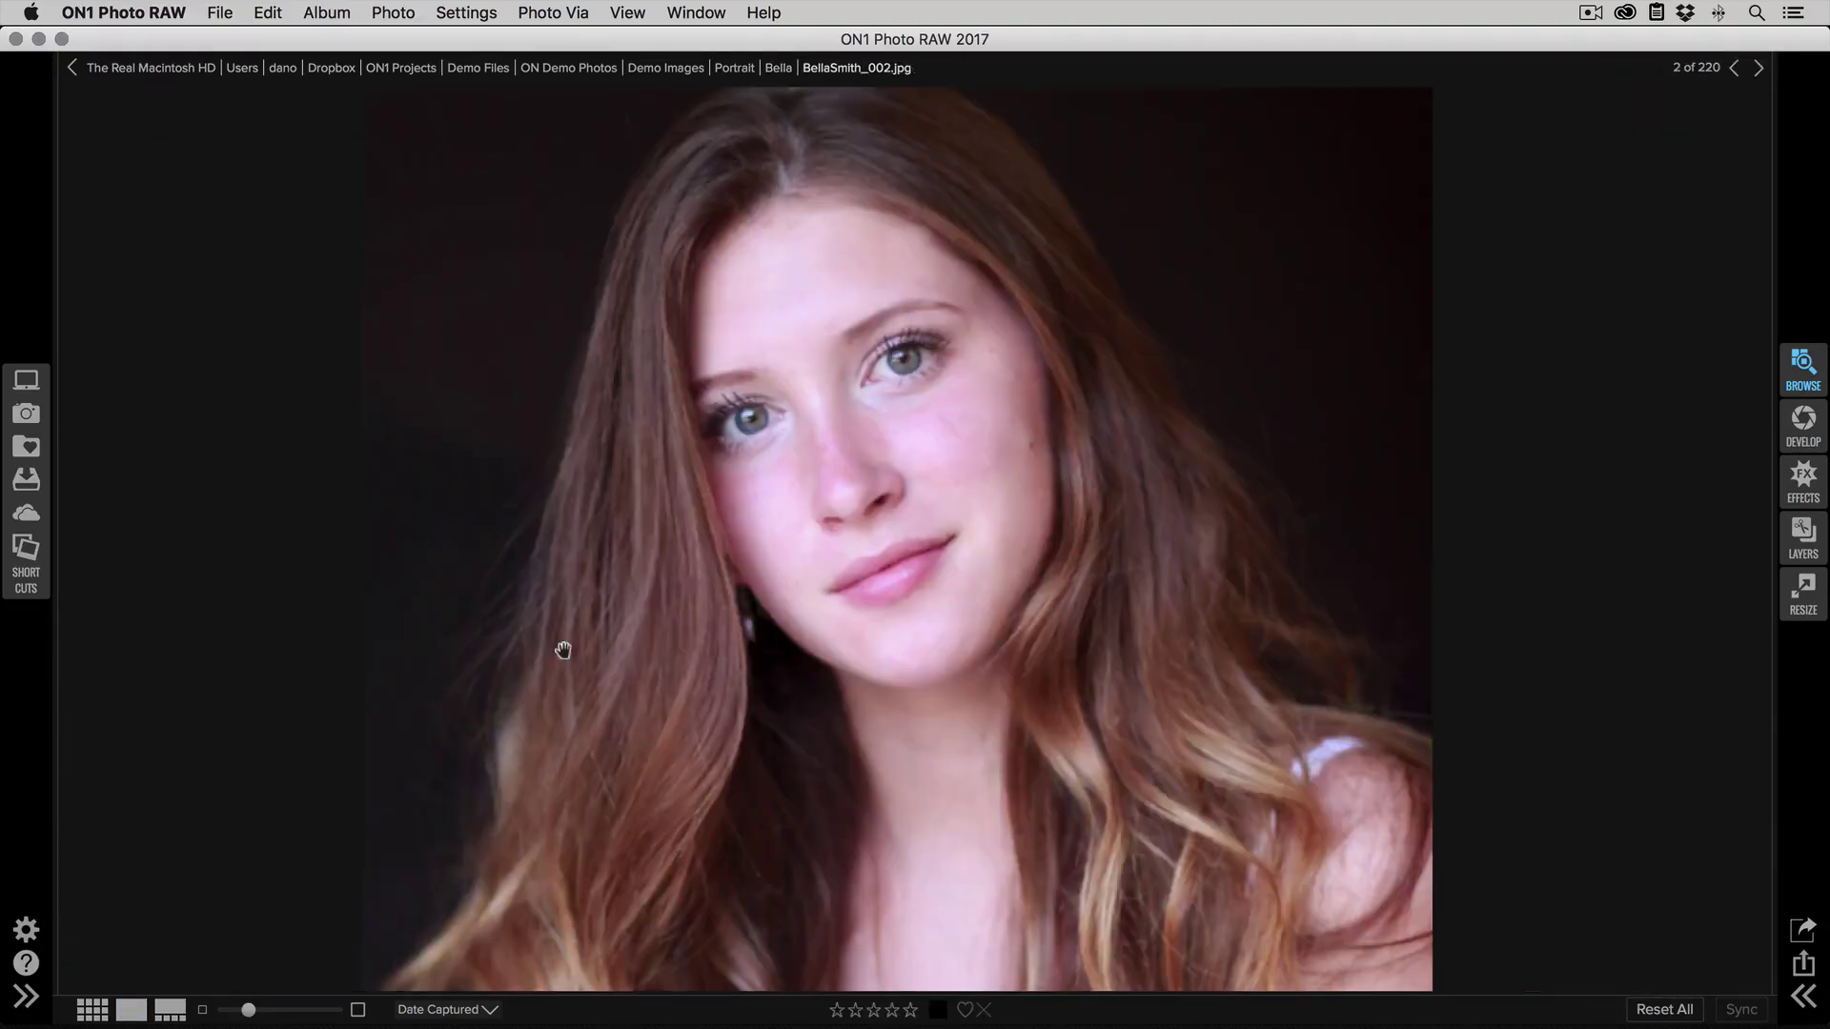
{"action": "key", "text": "Right"}
{"action": "key", "text": "Right"}
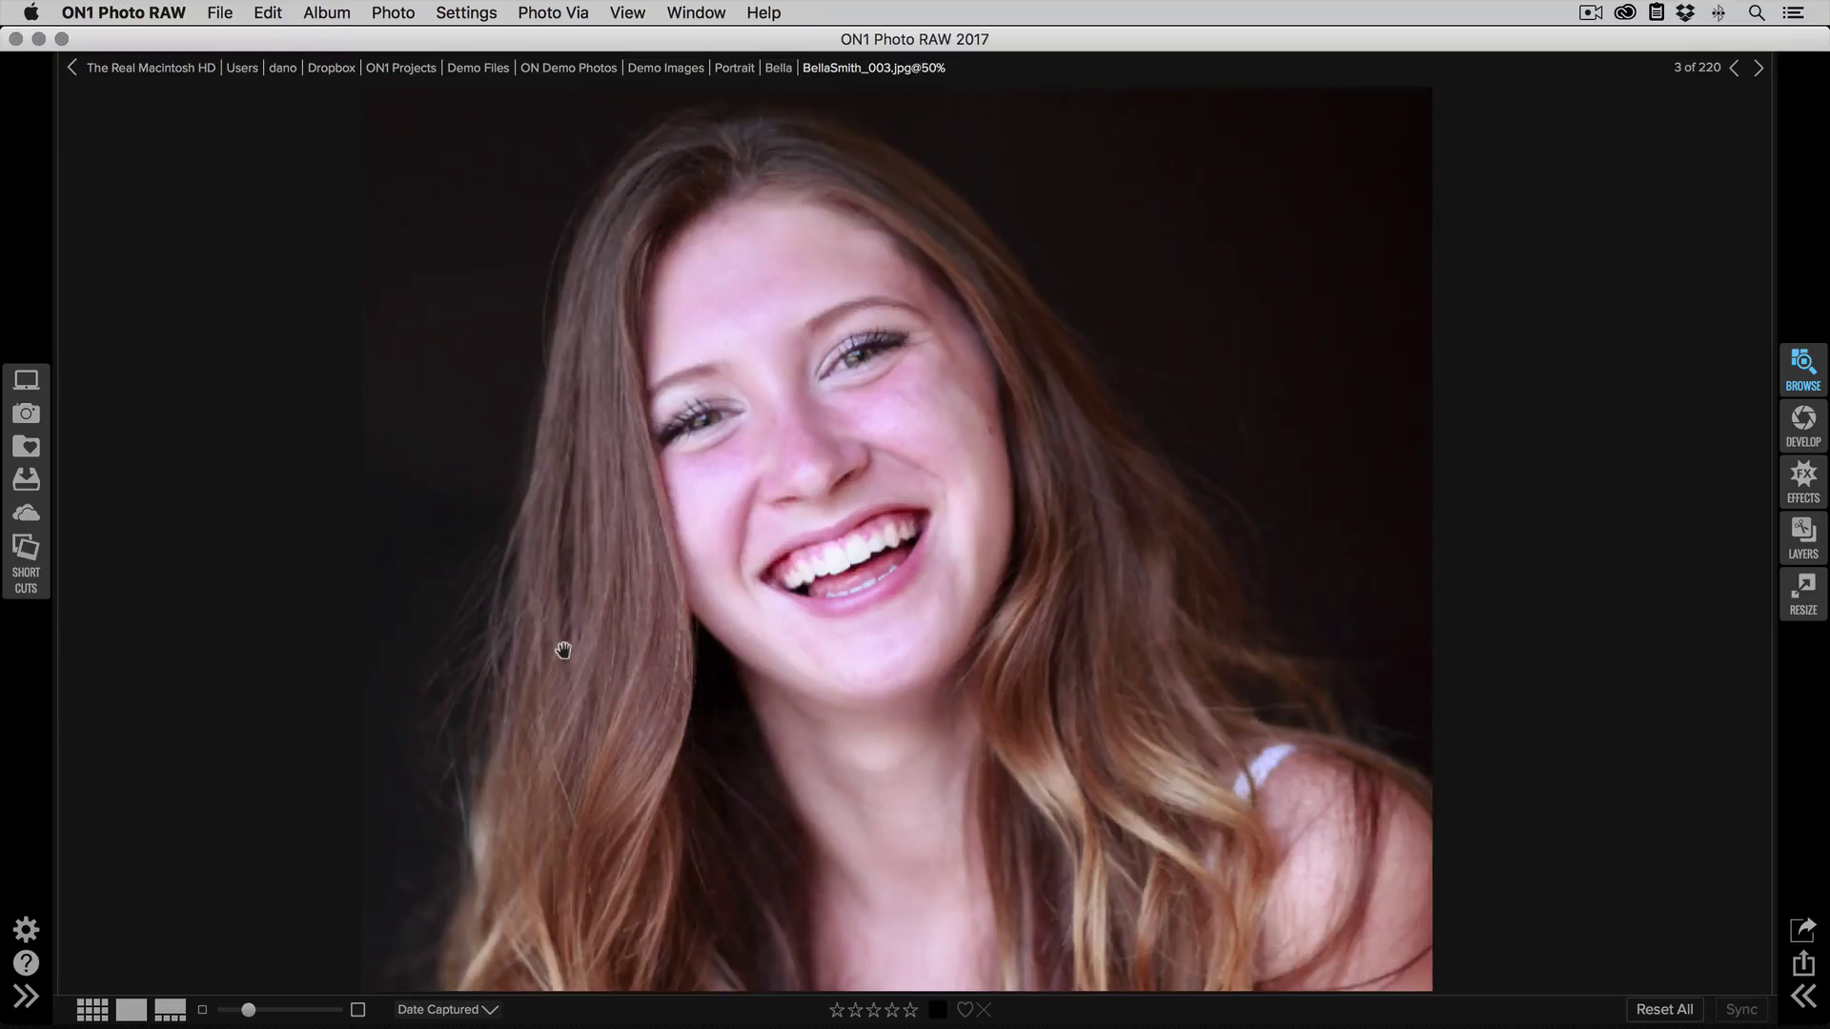
{"action": "key", "text": "Left"}
{"action": "key", "text": "Left"}
{"action": "key", "text": "Left"}
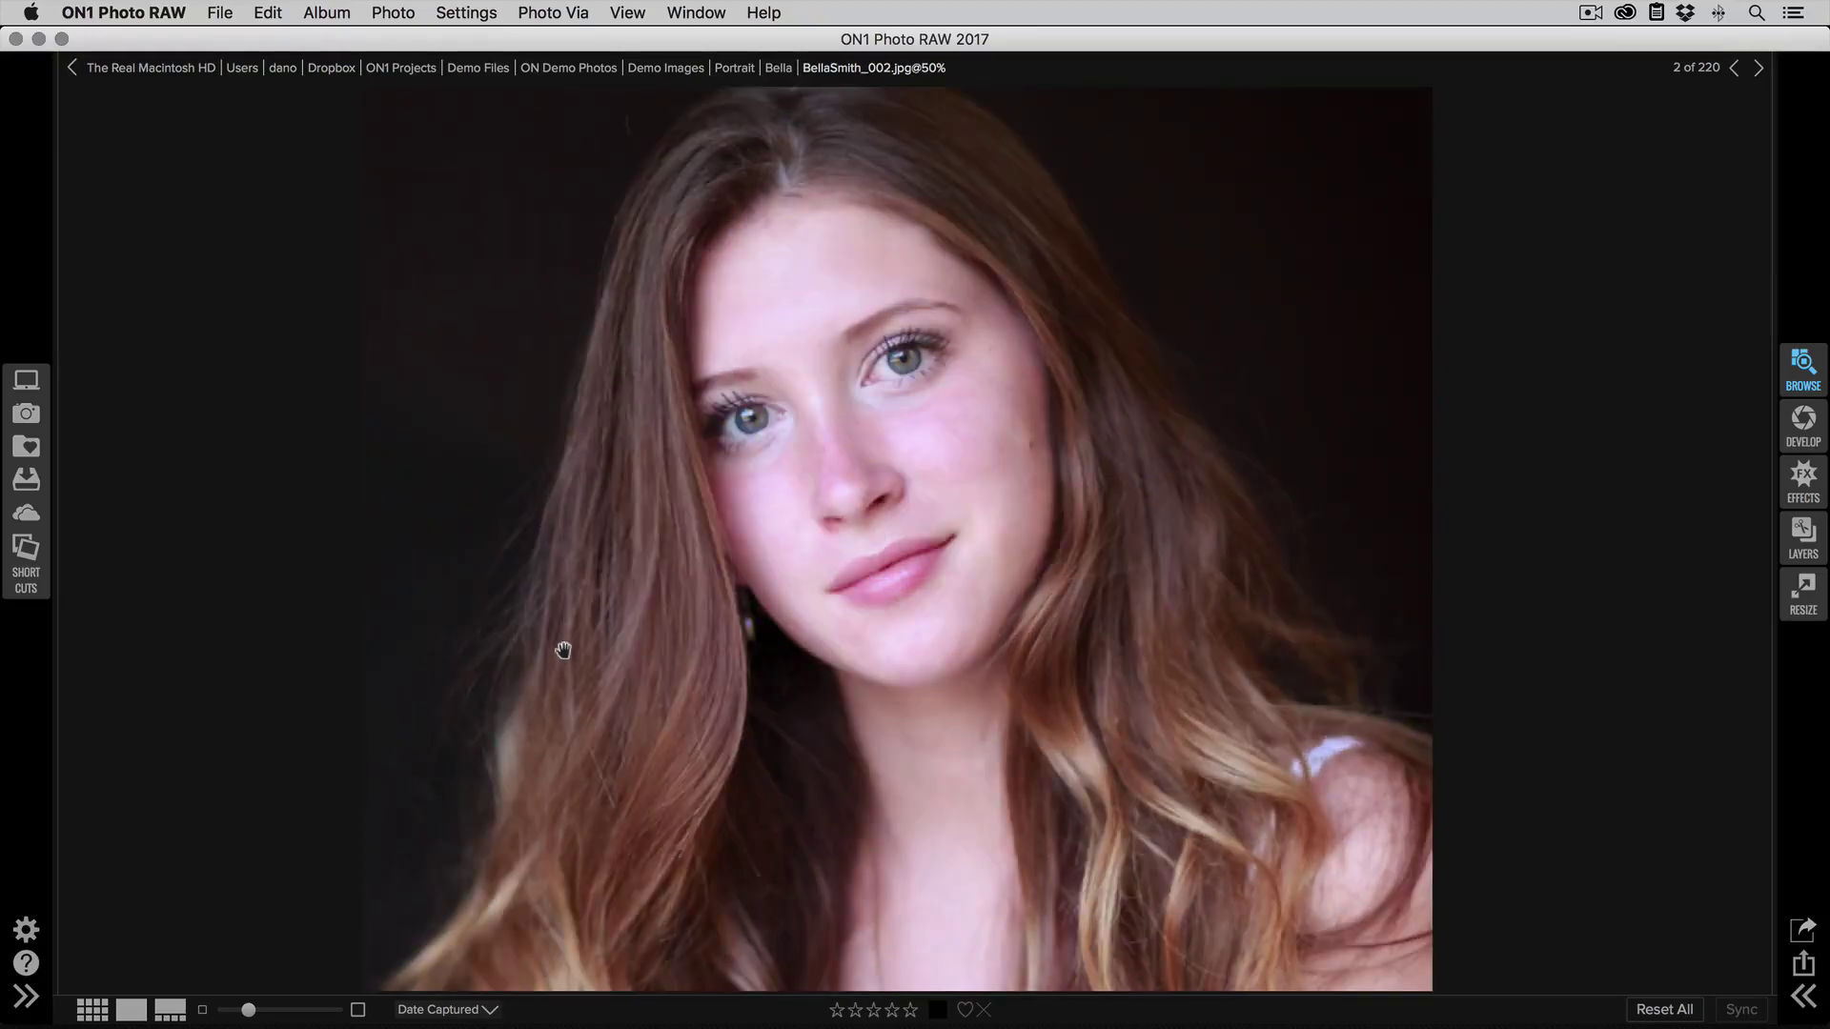
{"action": "key", "text": "g"}
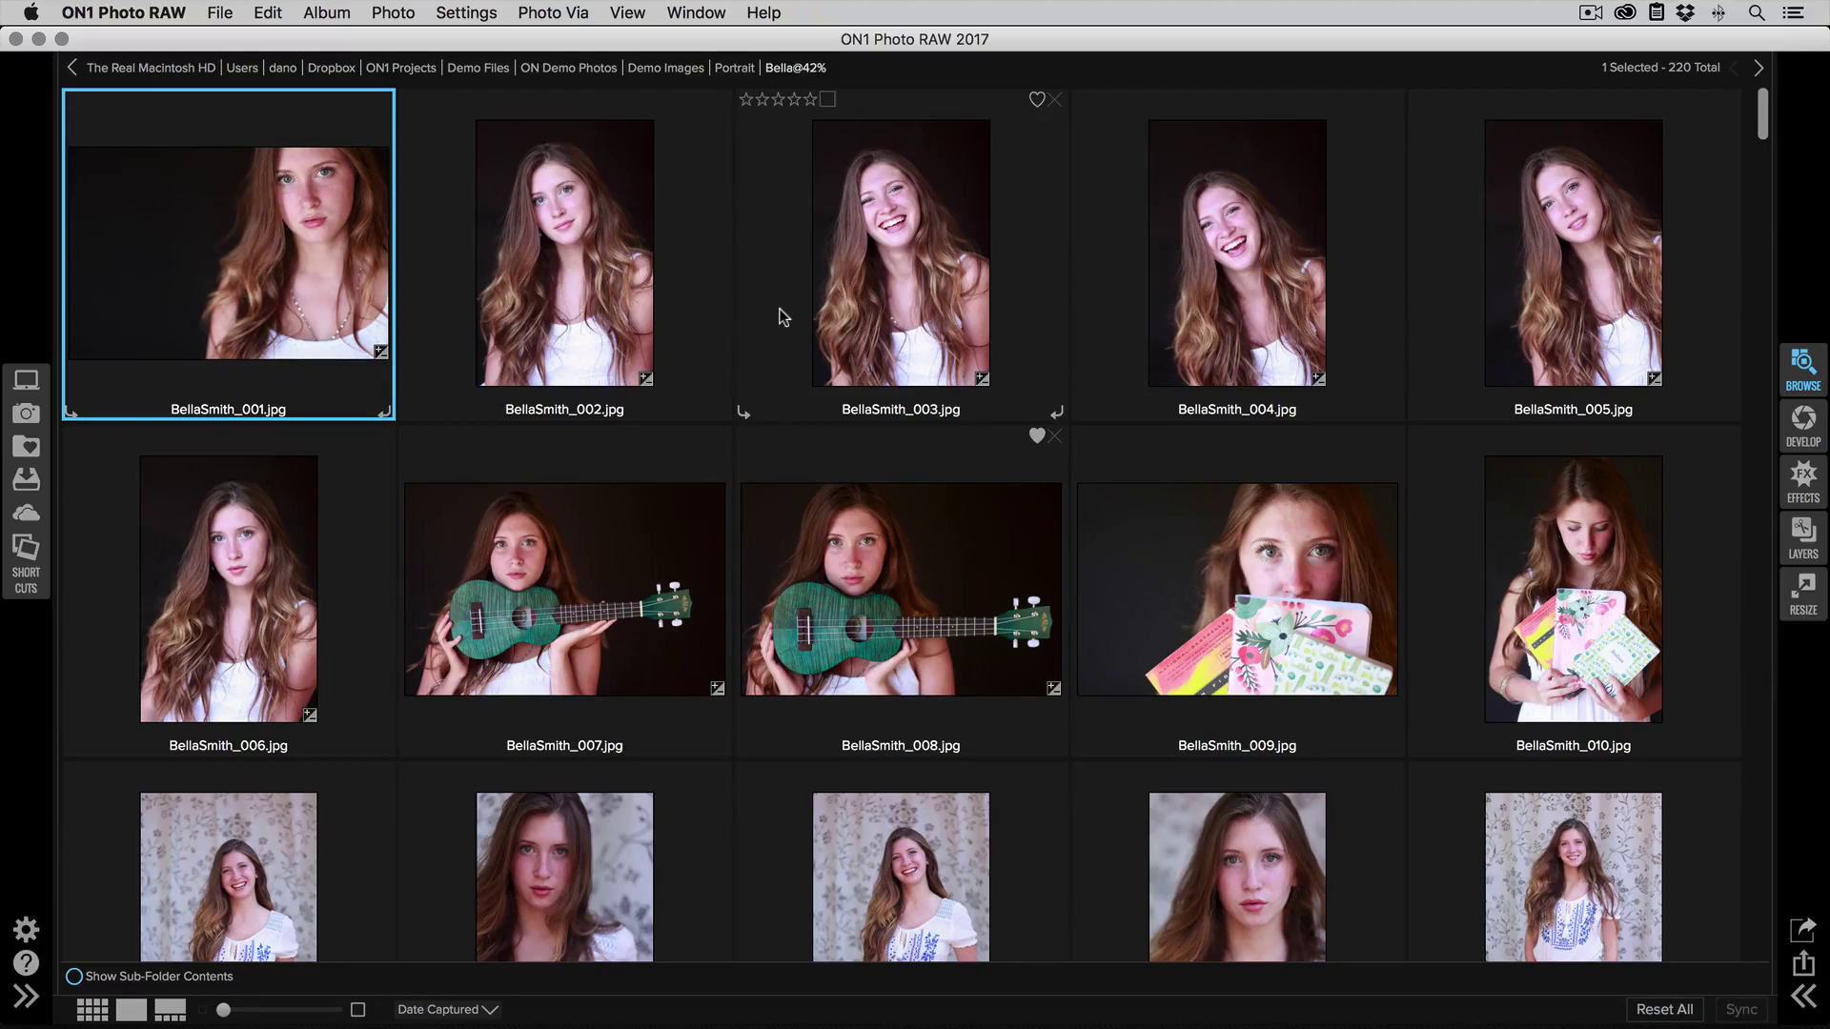
Select all photos in the folder and open the export settings for them
{"action": "key", "text": "super+a"}
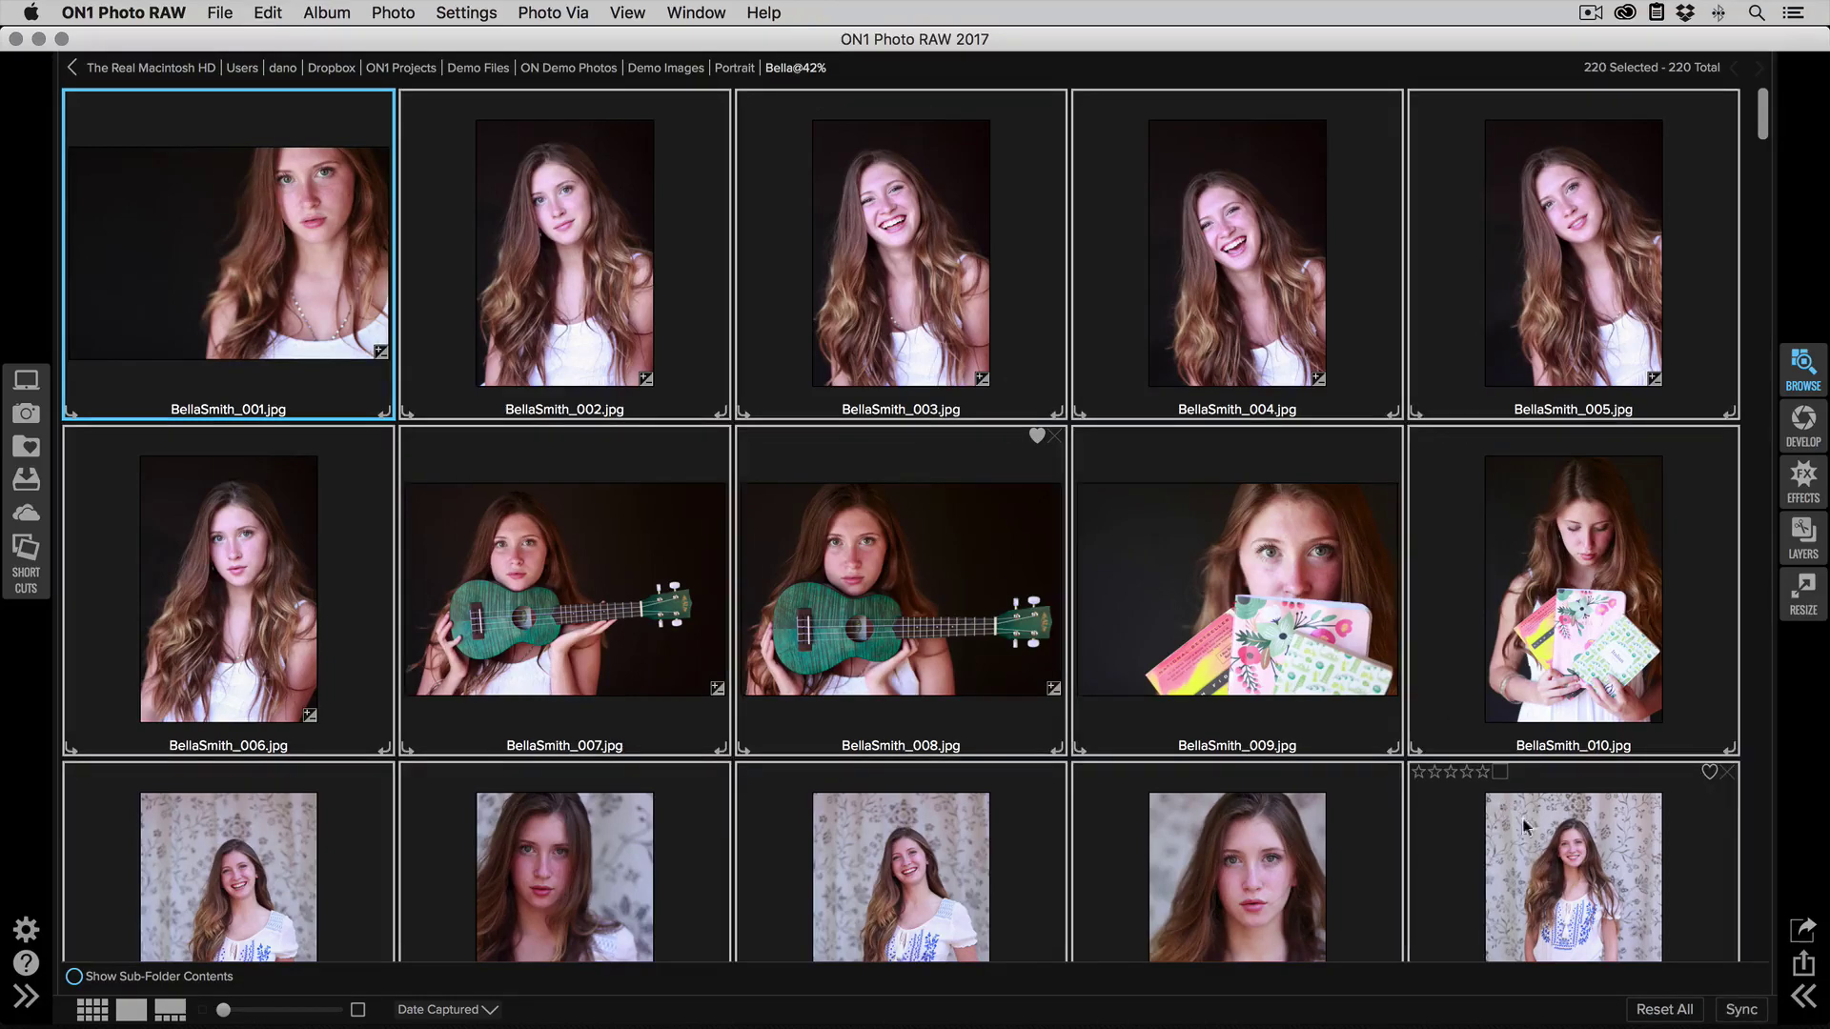
{"action": "left_click", "coordinate": [1803, 929]}
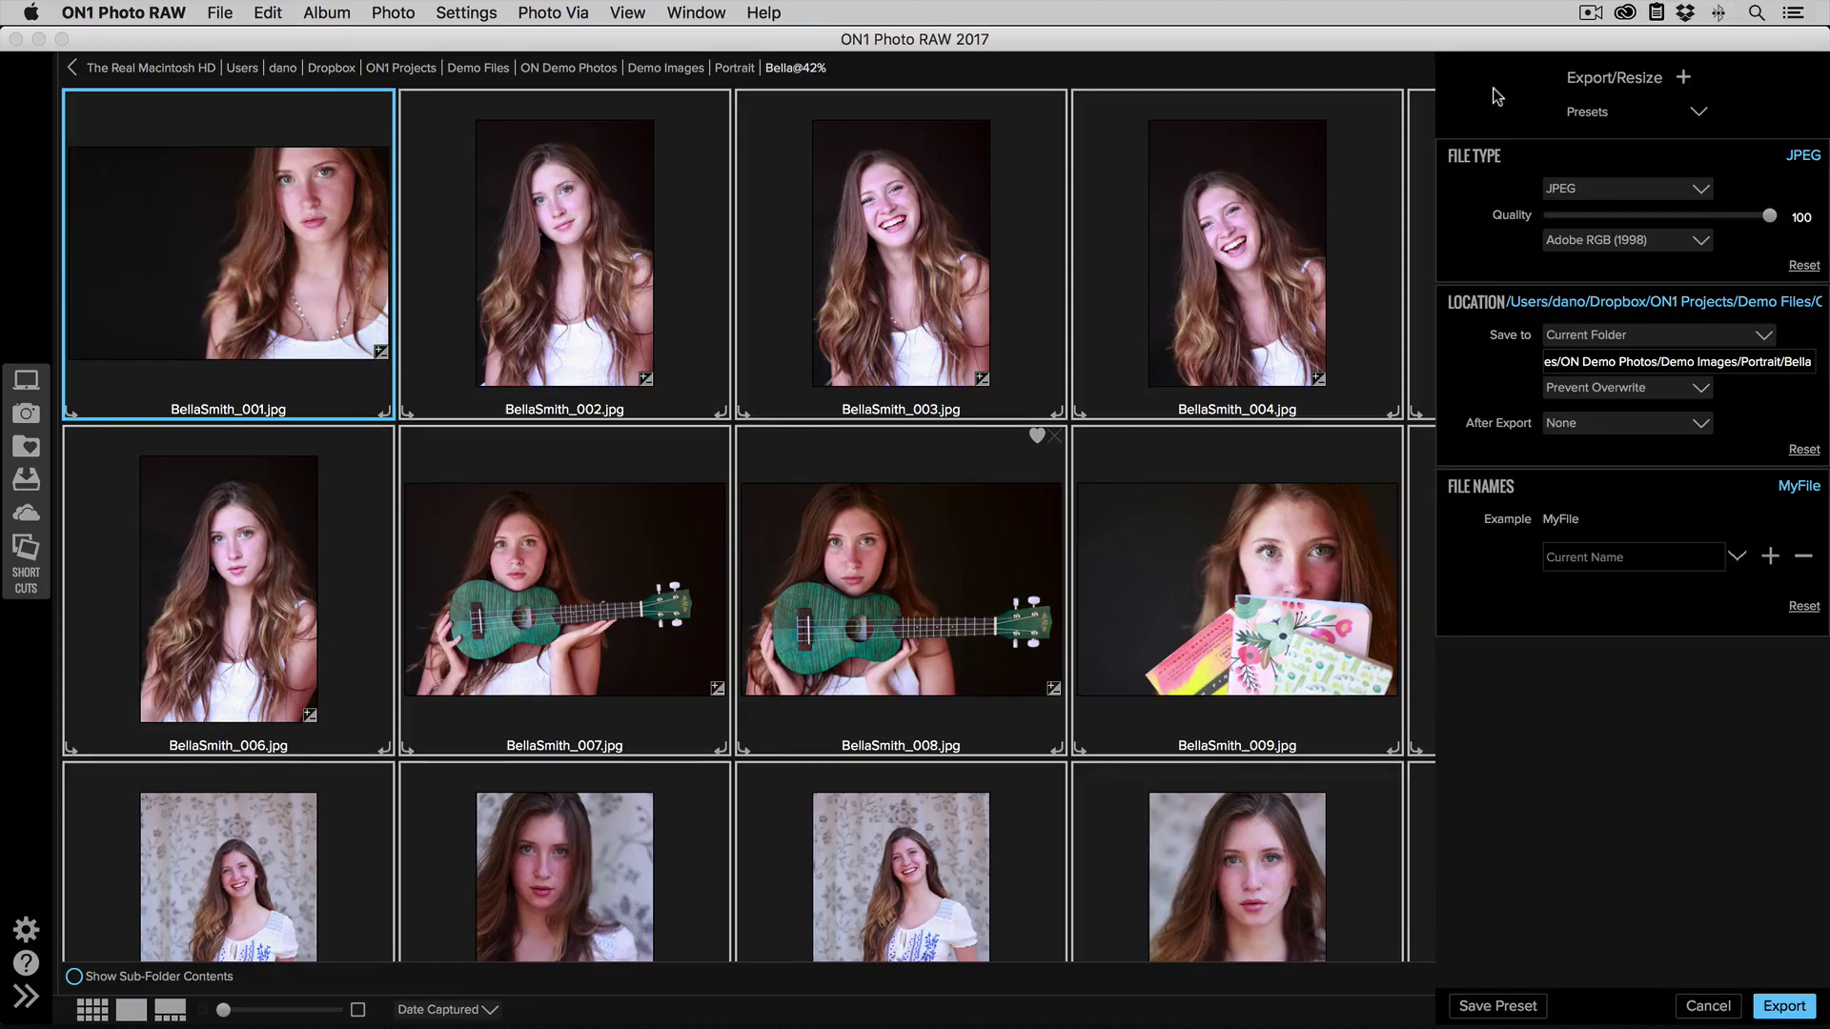
Add a Photo Size setting to the export and resize the photos to a long edge of 2000 pixels
{"action": "left_click", "coordinate": [1683, 76]}
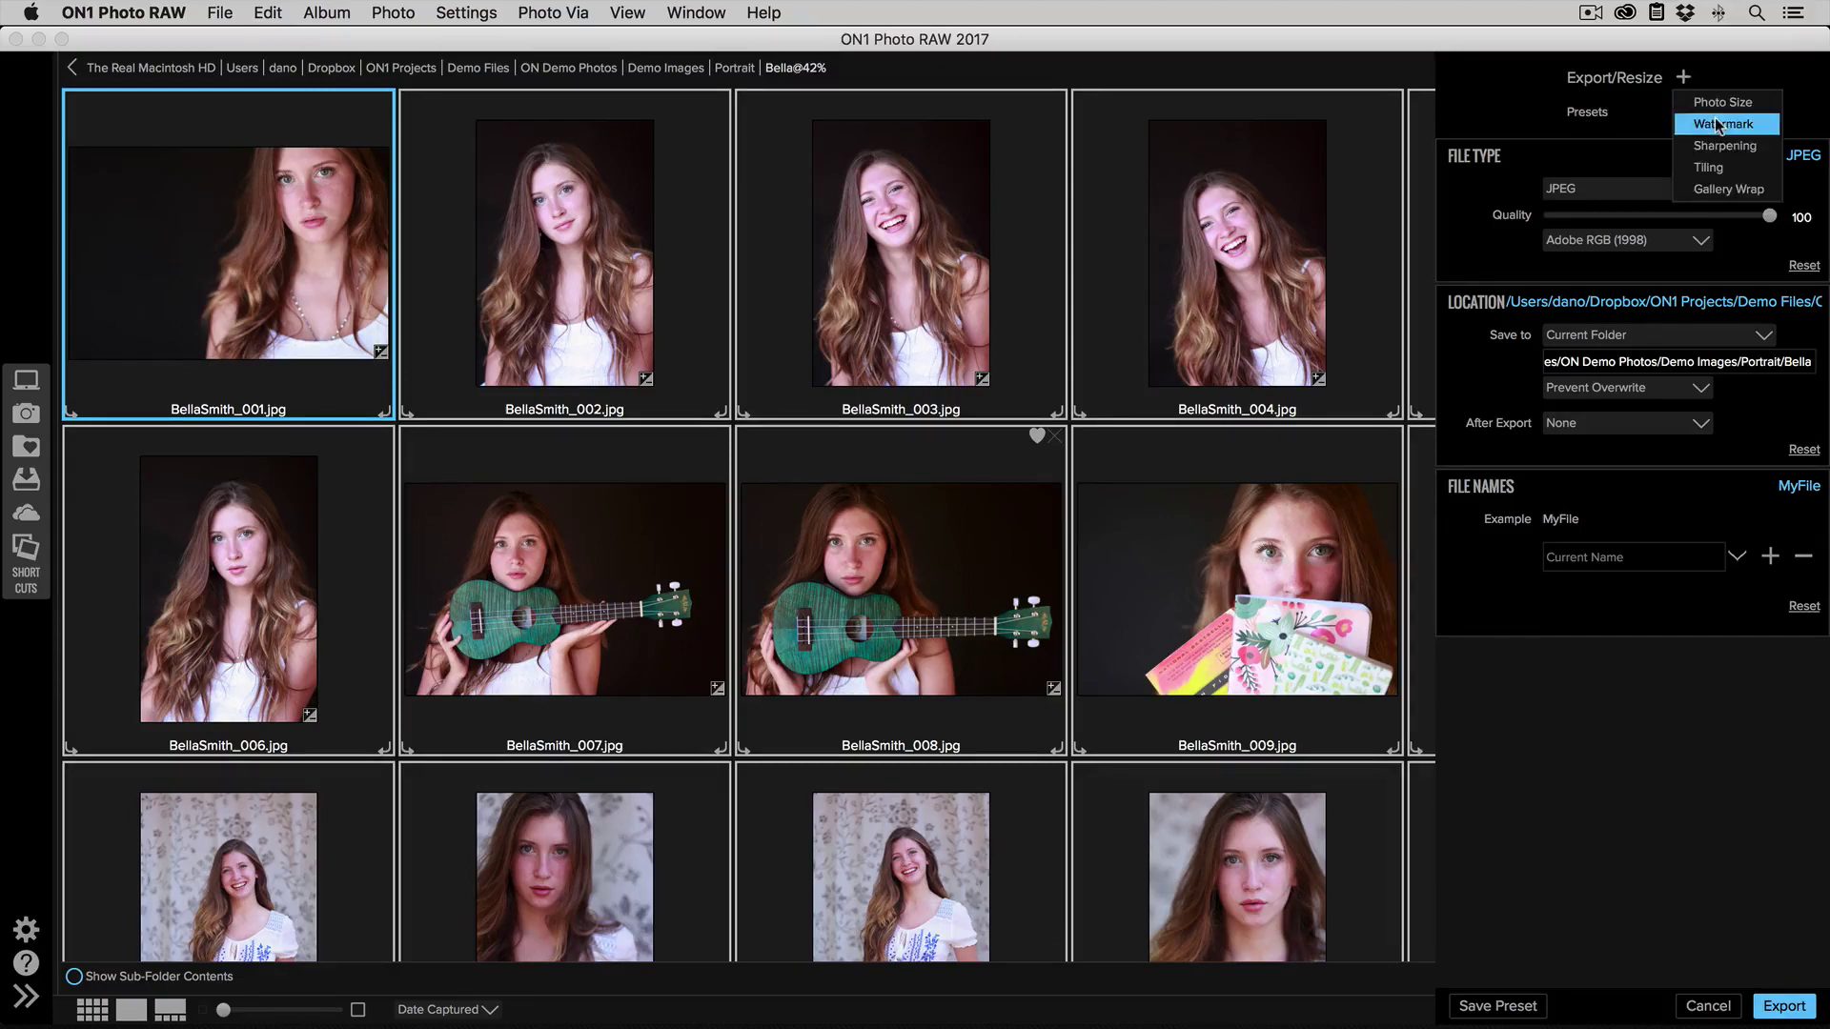
{"action": "left_click", "coordinate": [1722, 102]}
{"action": "left_click", "coordinate": [1634, 188]}
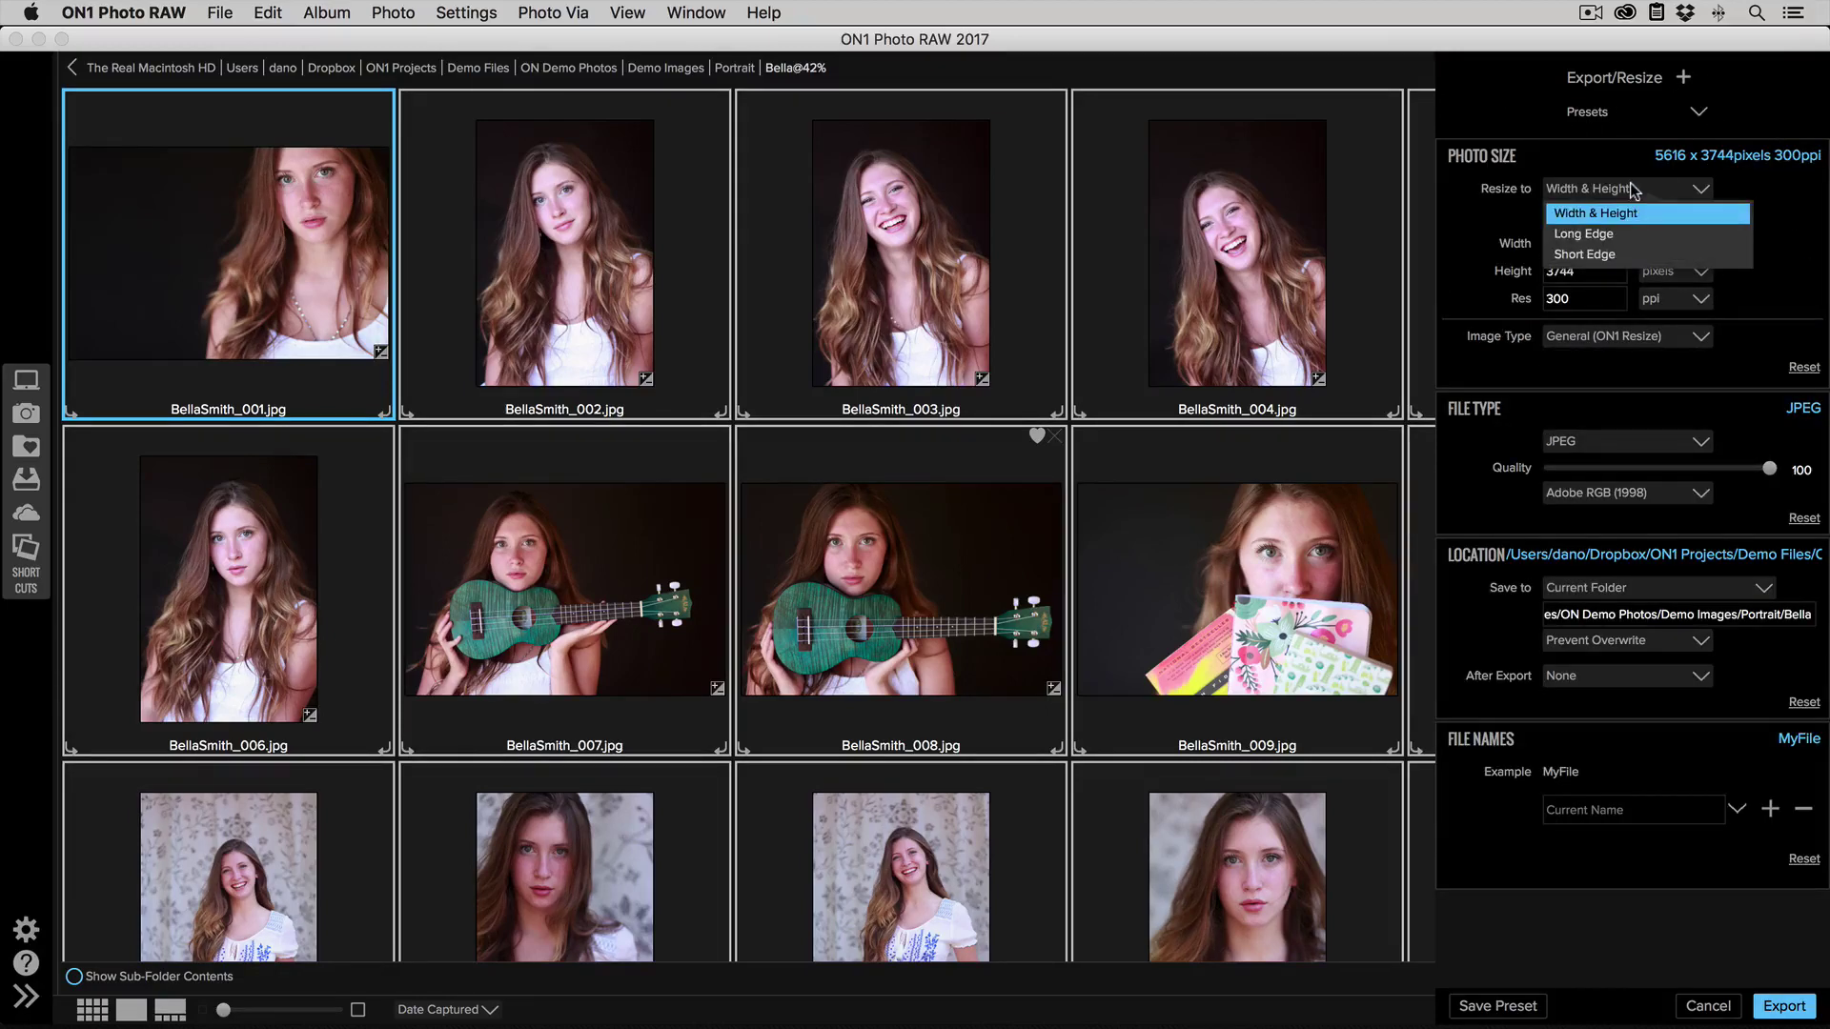
{"action": "left_click", "coordinate": [1628, 233]}
{"action": "left_click", "coordinate": [1594, 246]}
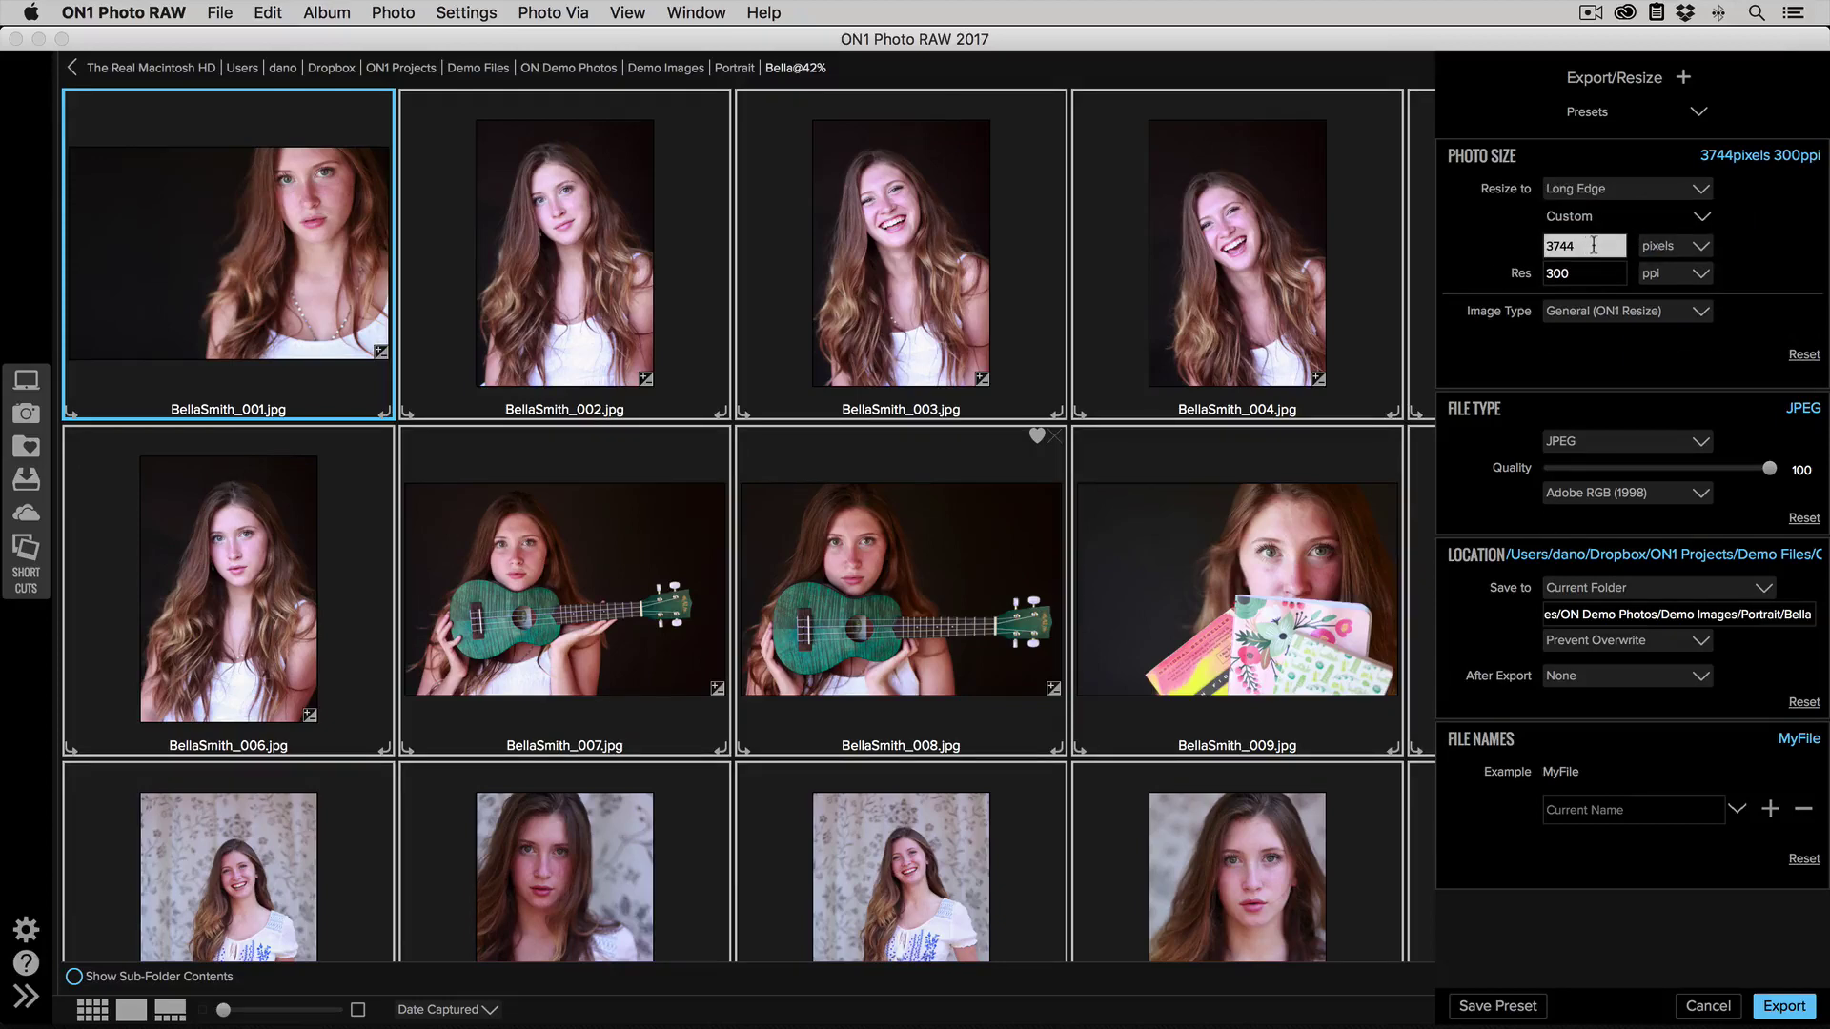
{"action": "type", "text": "2000"}
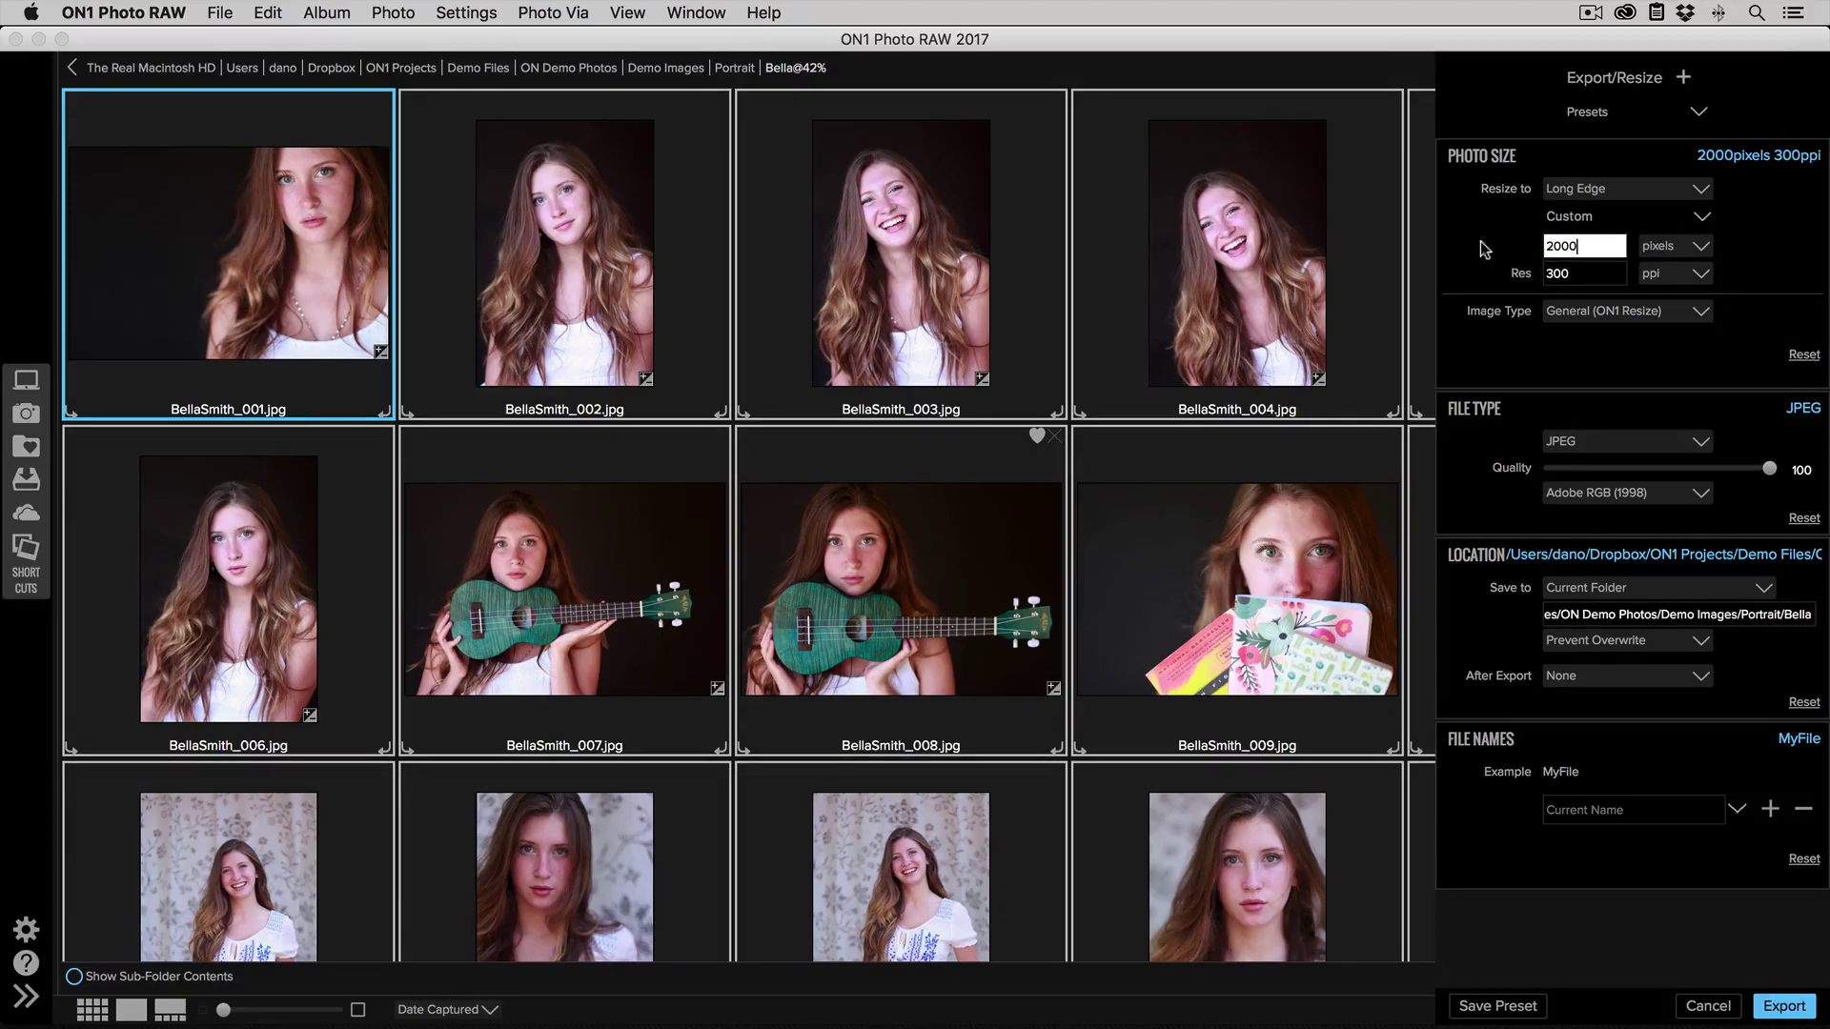
{"action": "key", "text": "Tab"}
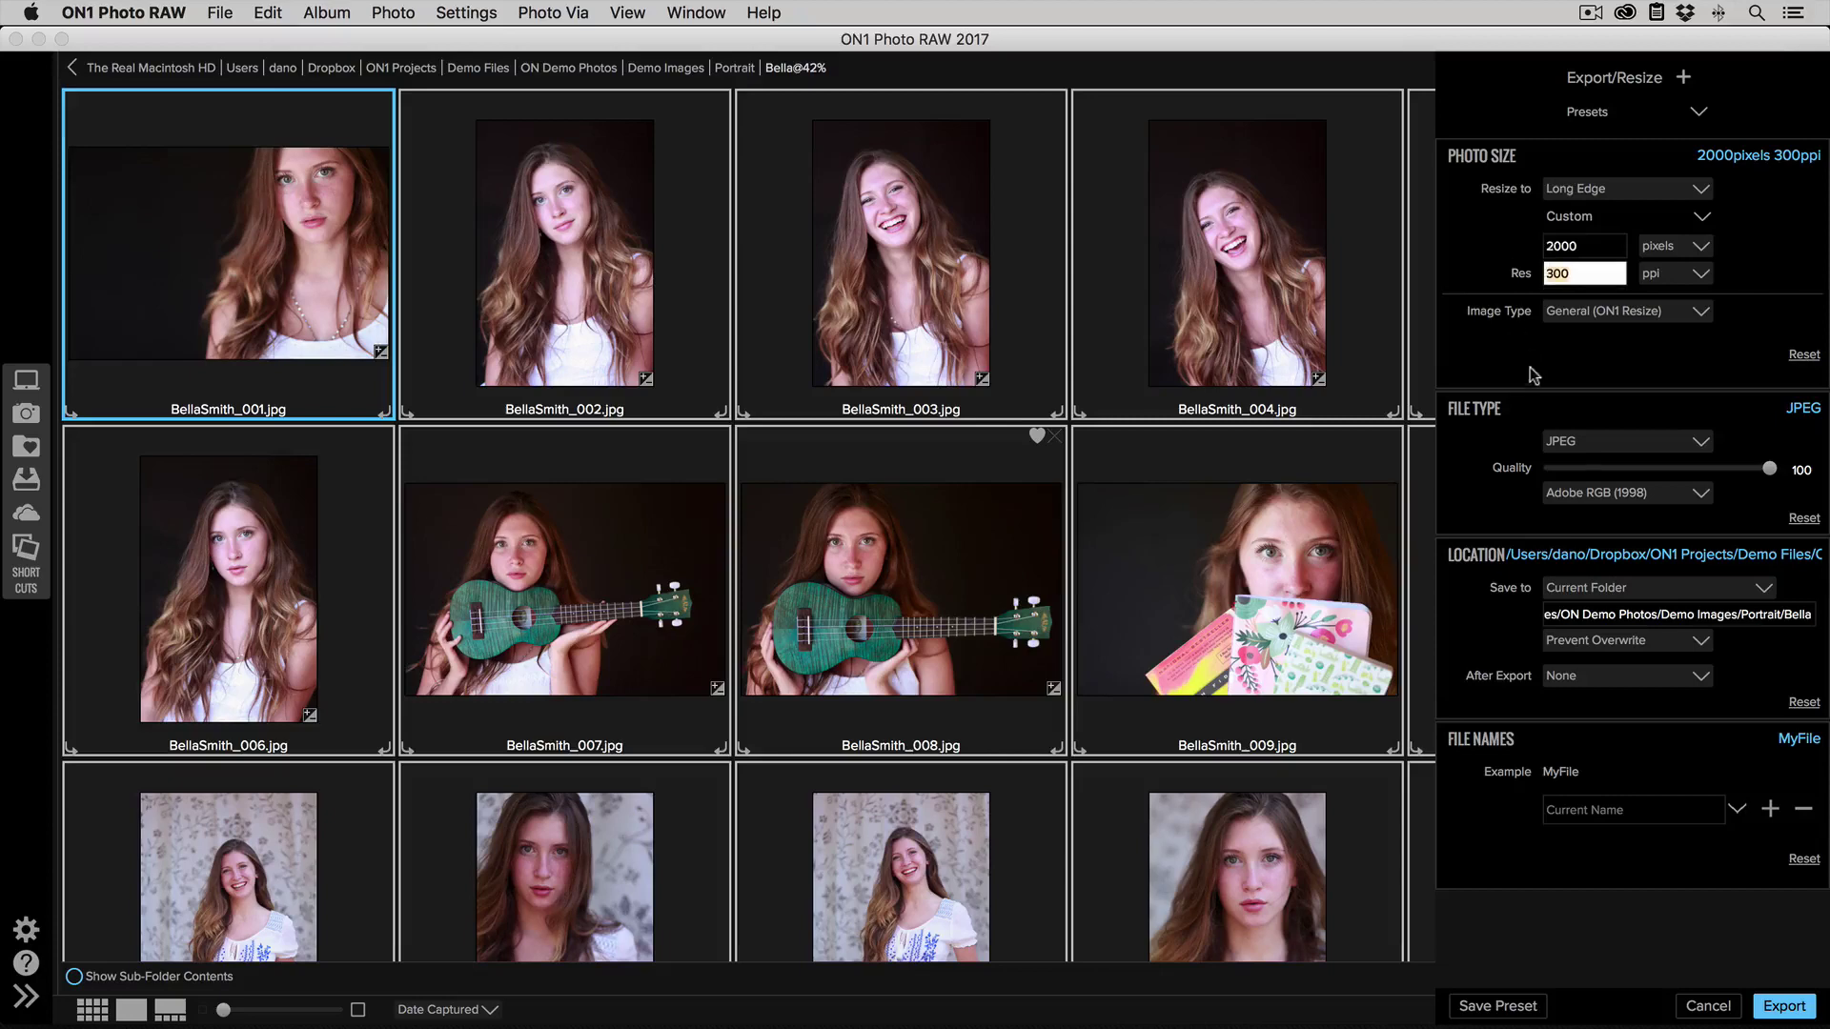
Set the JPEG export quality to 80 with the sRGB IEC61966-2.1 color profile, and close the export settings without exporting
{"action": "left_click_drag", "start_coordinate": [1770, 470], "coordinate": [1727, 477]}
{"action": "left_click", "coordinate": [1637, 497]}
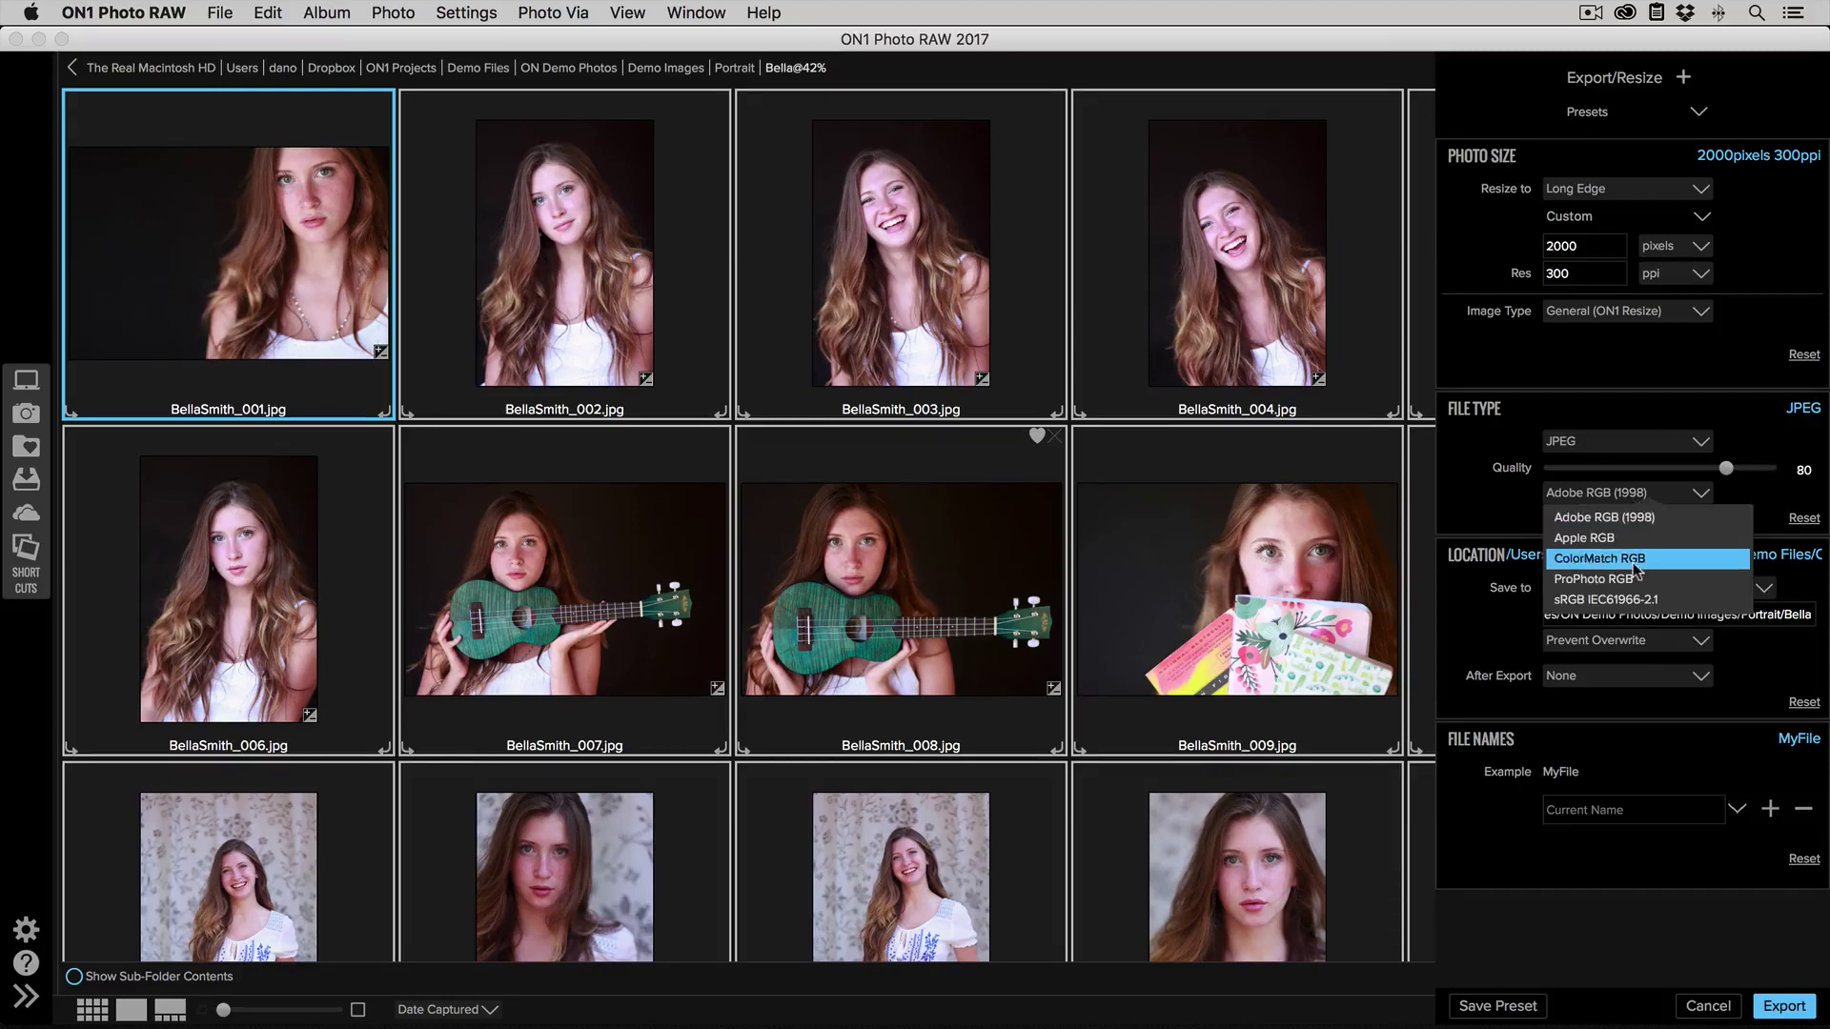
{"action": "left_click", "coordinate": [1628, 600]}
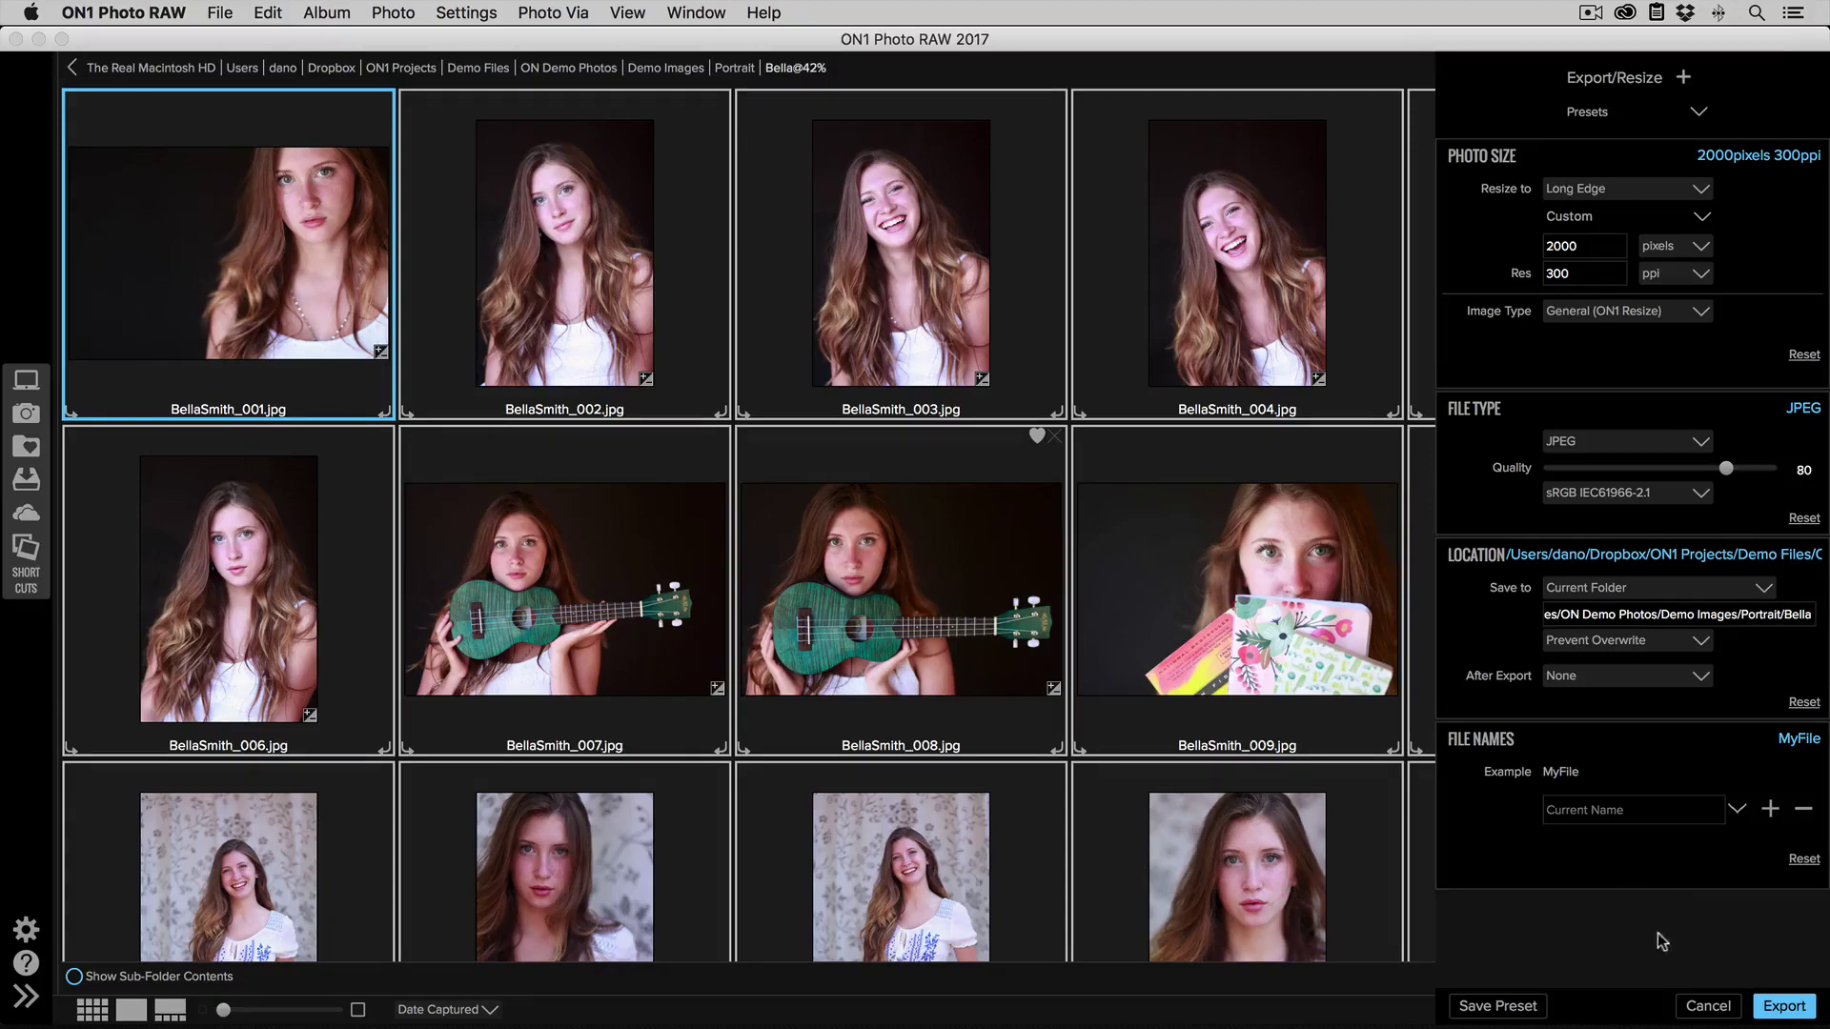
{"action": "left_click", "coordinate": [1698, 1007]}
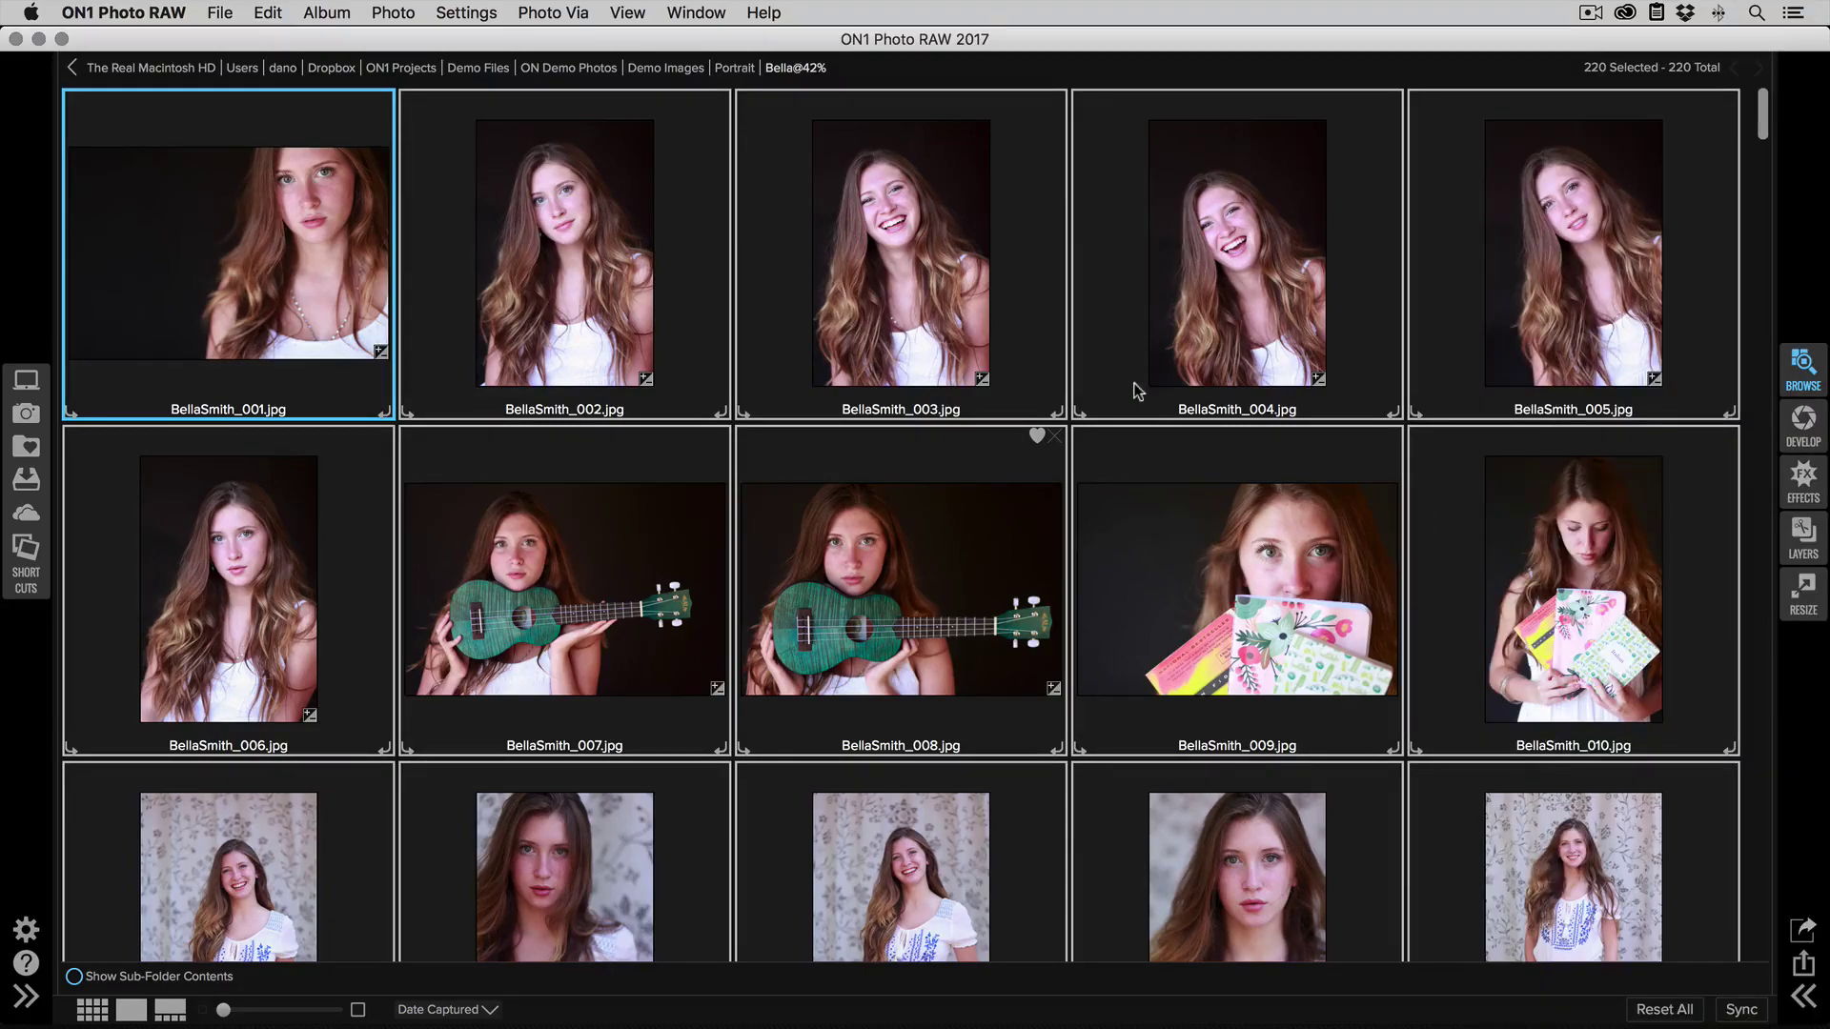